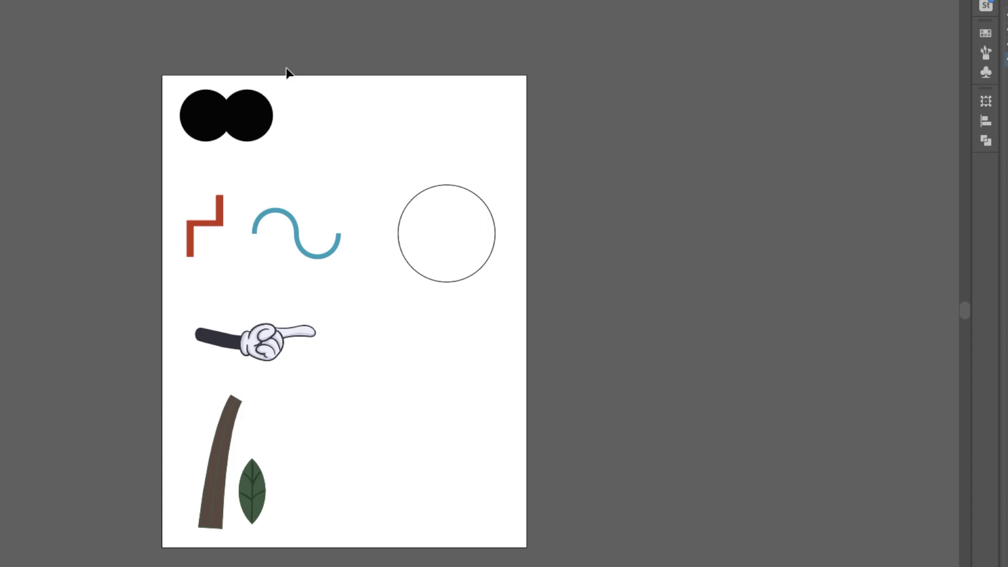
# Intersect the two overlapping black circles into a lens shape and expand it
pyautogui.moveTo(172, 86); pyautogui.dragTo(317, 163)
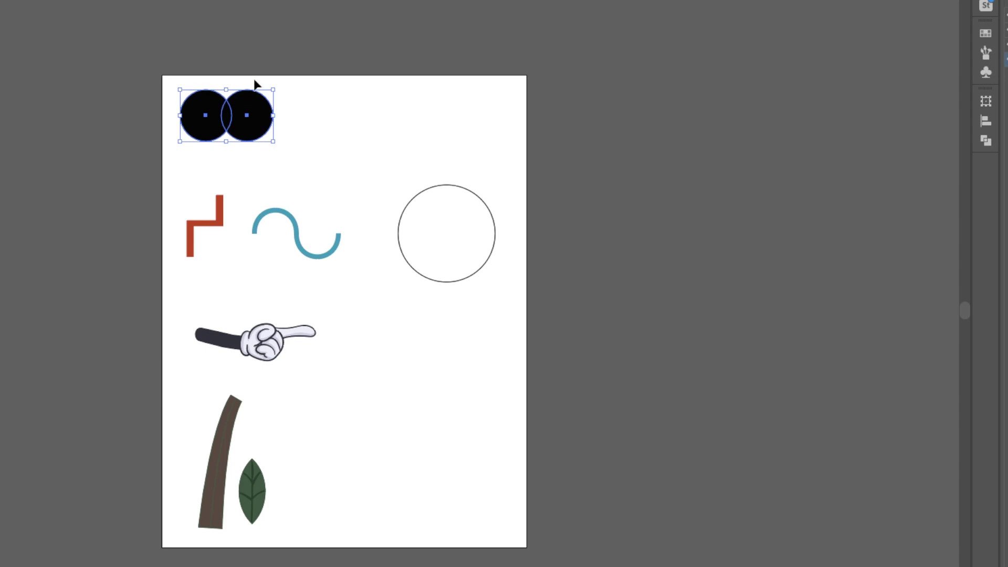
pyautogui.click(986, 140)
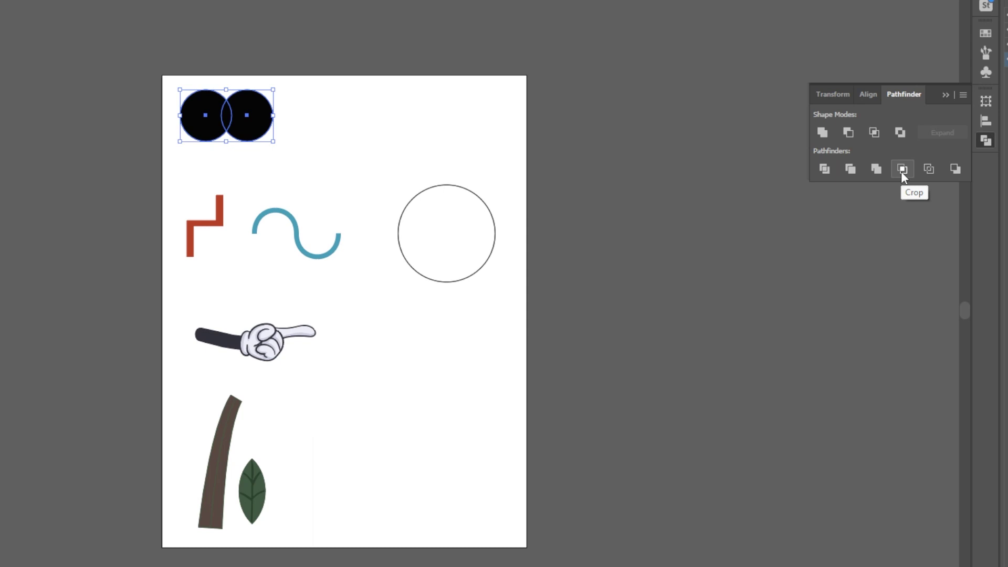
pyautogui.click(874, 132)
pyautogui.click(214, 117)
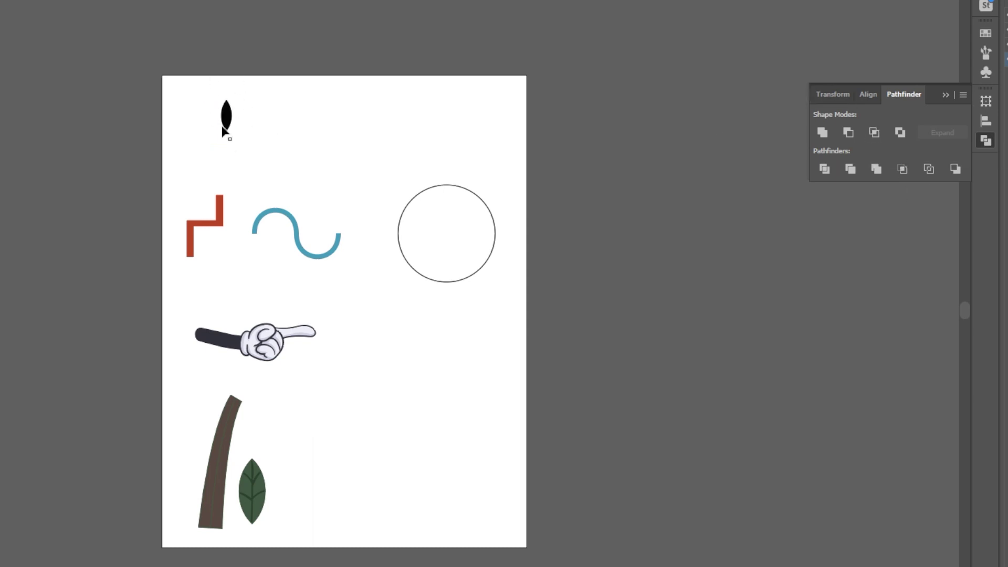
pyautogui.moveTo(181, 79); pyautogui.dragTo(234, 118)
pyautogui.hotkey('alt', 'o')
pyautogui.click(12, 99)
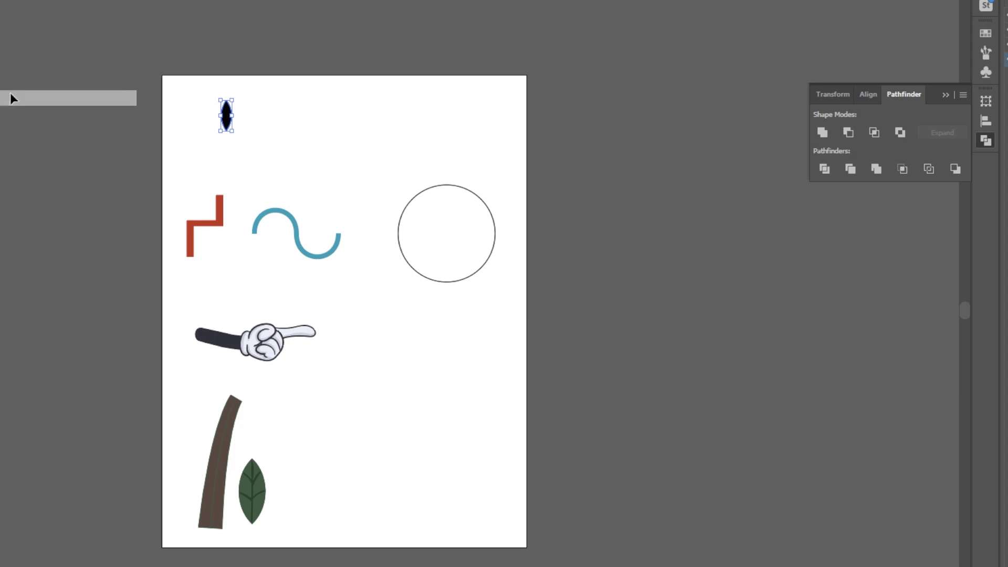
# Rotate the lens 90° so it lies horizontally and zoom in on it
pyautogui.moveTo(241, 96); pyautogui.dragTo(275, 132)
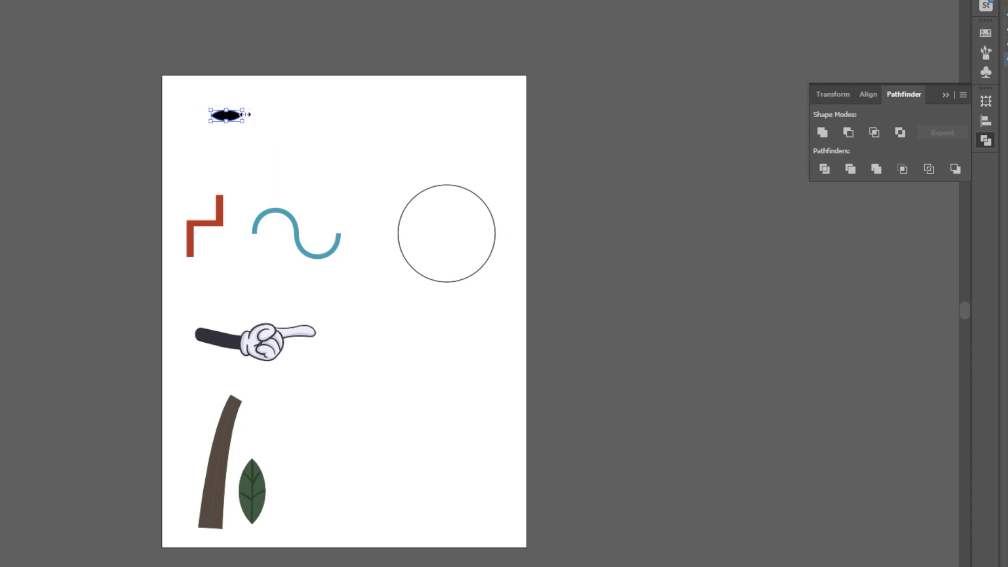
pyautogui.press('z')
pyautogui.click(226, 114)
pyautogui.click(478, 356)
pyautogui.click(463, 340)
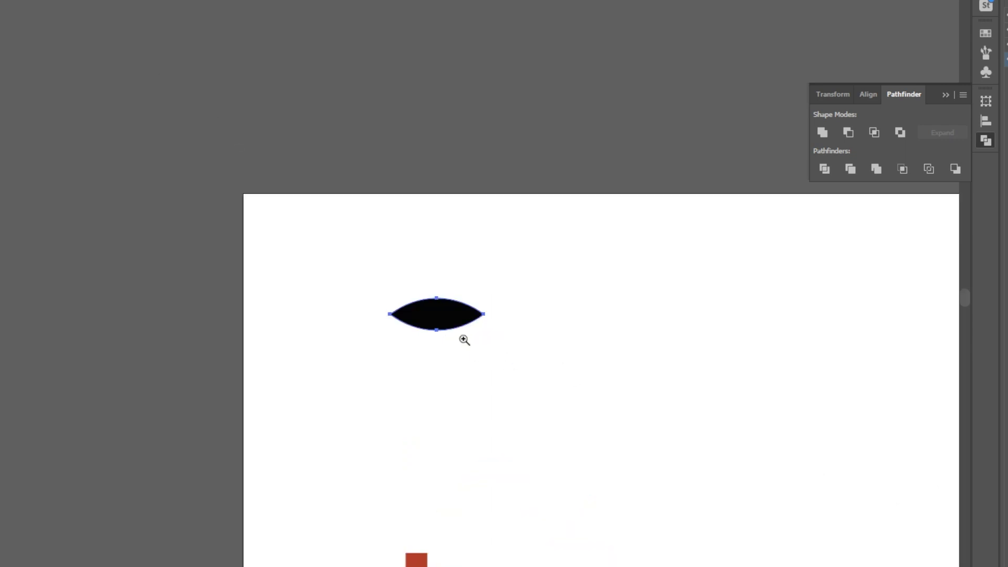
pyautogui.click(443, 326)
pyautogui.click(387, 331)
pyautogui.click(386, 331)
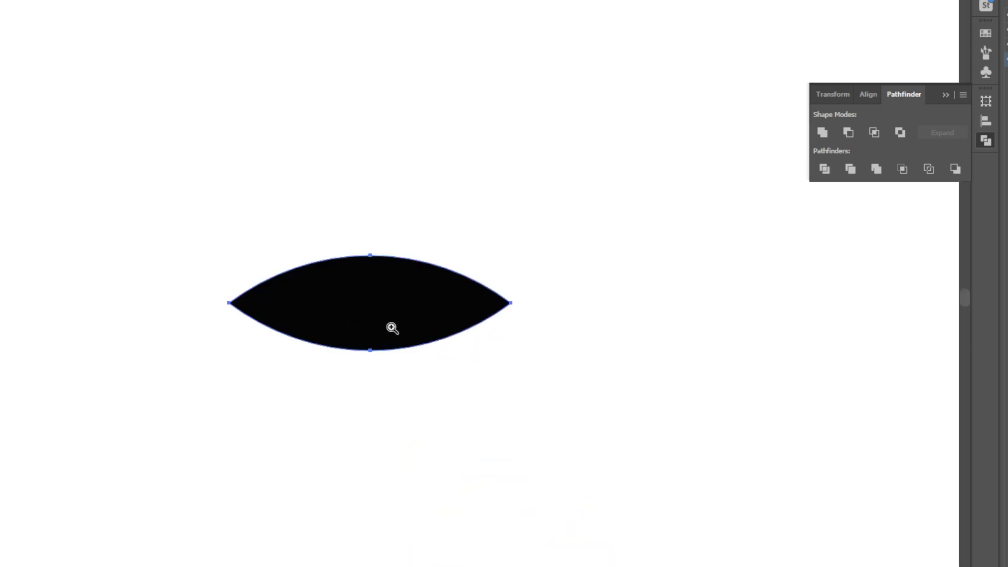
# Scale the lens from its left anchor so it becomes wider and flatter
pyautogui.press('a')
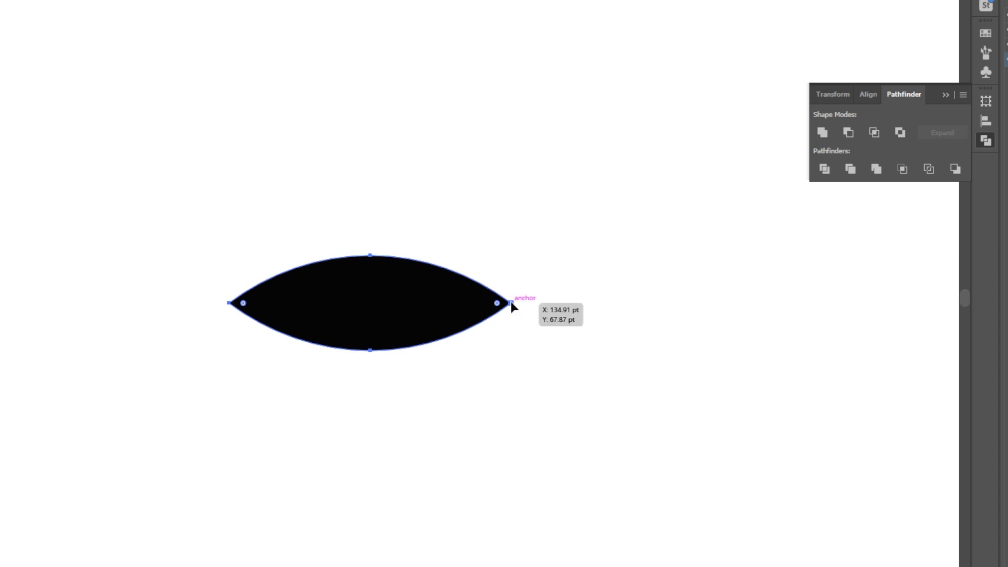
pyautogui.click(230, 303)
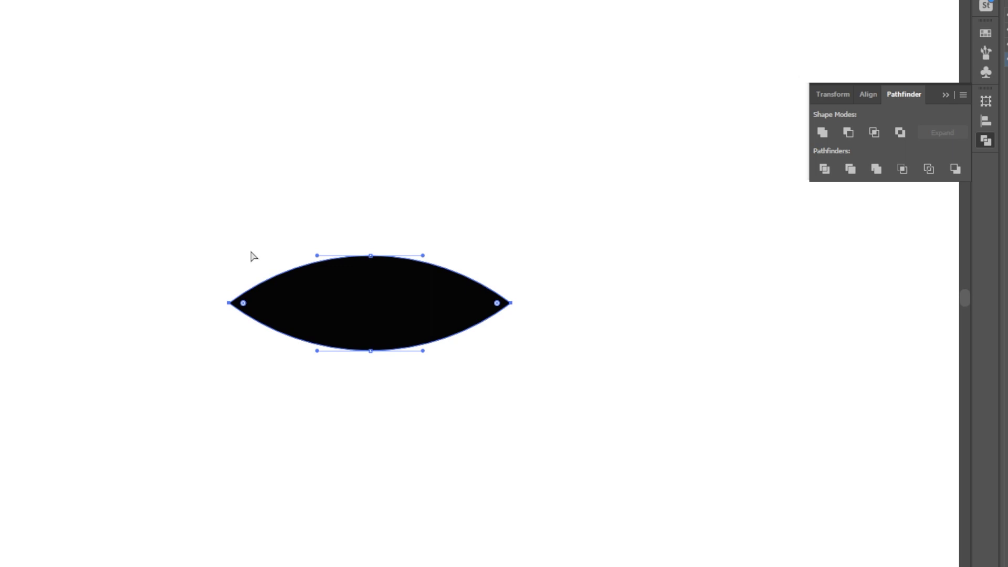
pyautogui.press('s')
pyautogui.moveTo(248, 254); pyautogui.dragTo(241, 274)
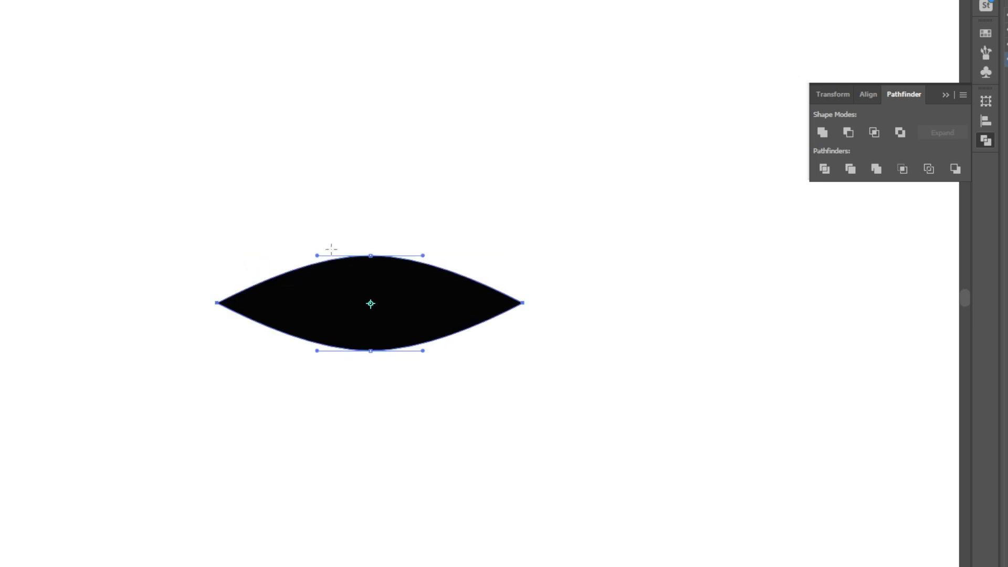
pyautogui.press('v')
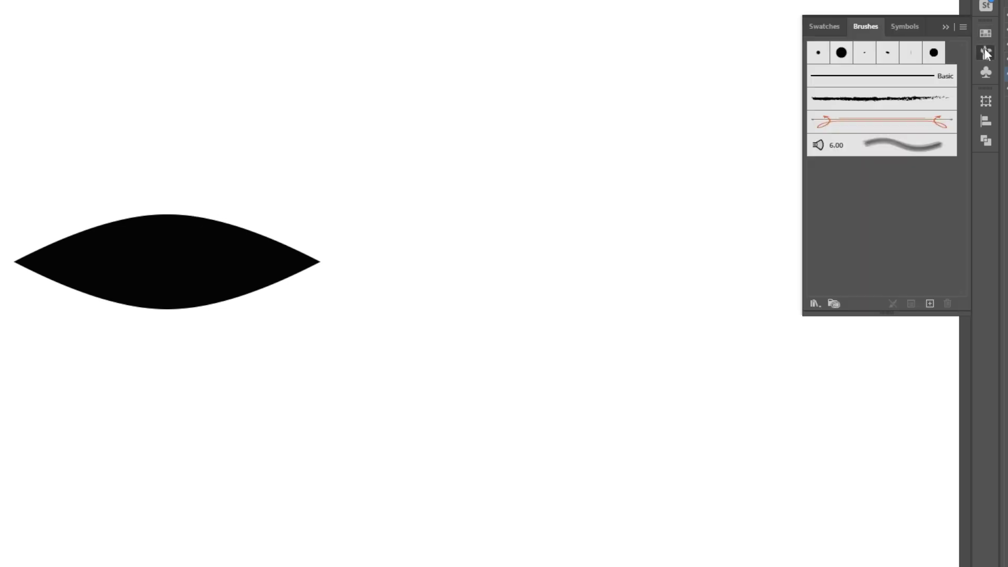
# Drag the black lens into the Brushes panel as an Art Brush named 'Custom Brush'
pyautogui.click(113, 1)
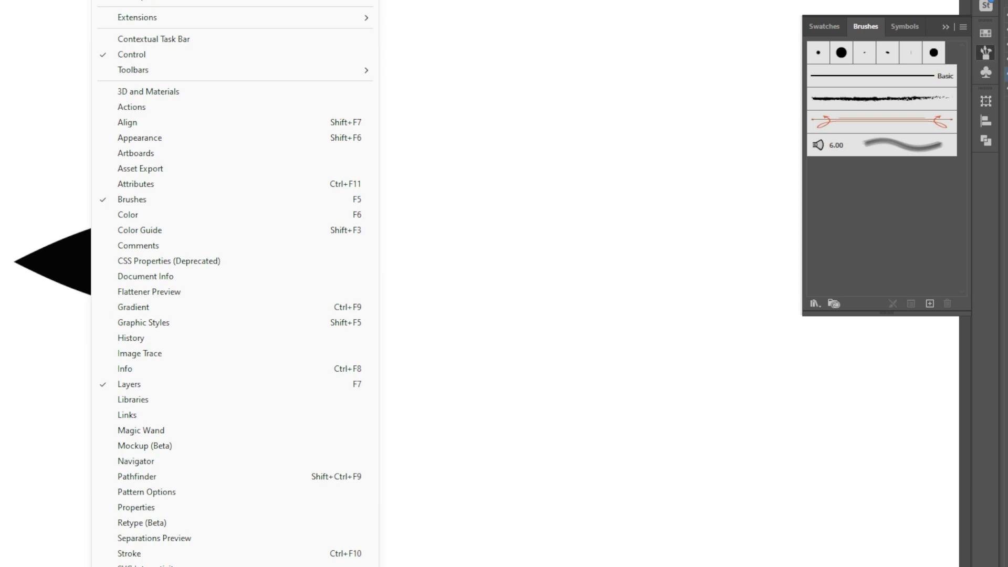
pyautogui.click(659, 218)
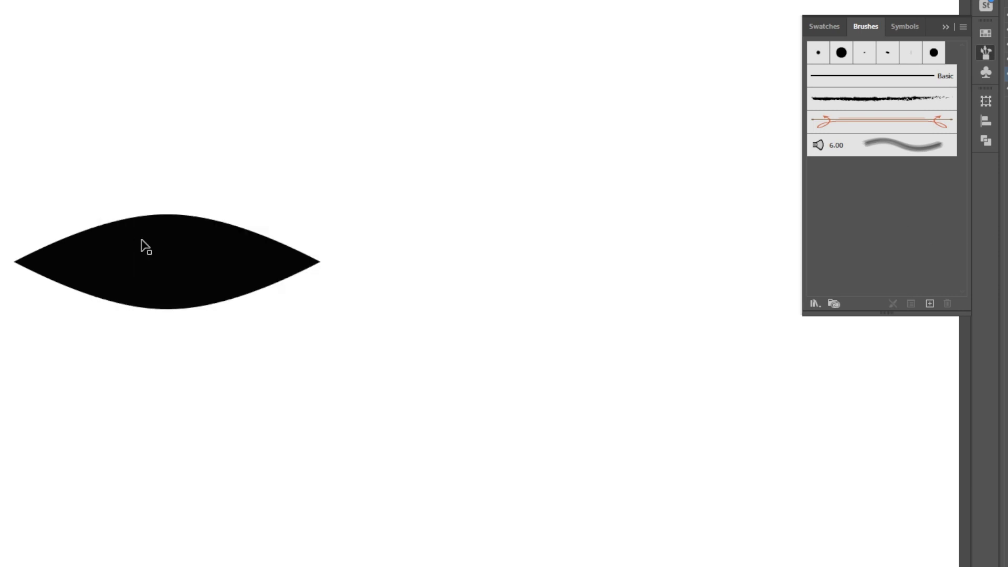
pyautogui.click(162, 255)
pyautogui.moveTo(193, 253)
pyautogui.mouseDown()
pyautogui.moveTo(857, 194)
pyautogui.moveTo(877, 206)
pyautogui.moveTo(884, 189)
pyautogui.mouseUp()
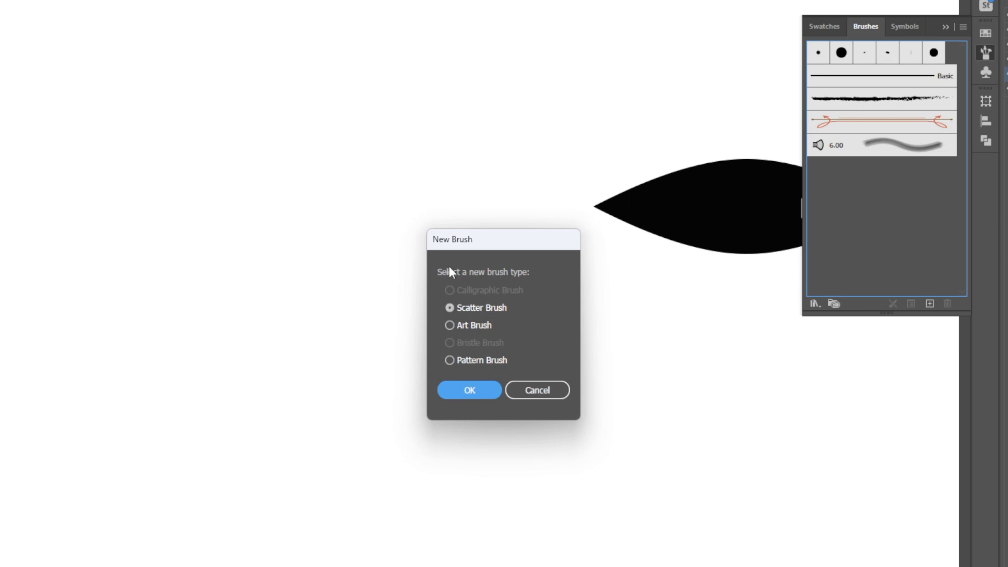
pyautogui.click(458, 326)
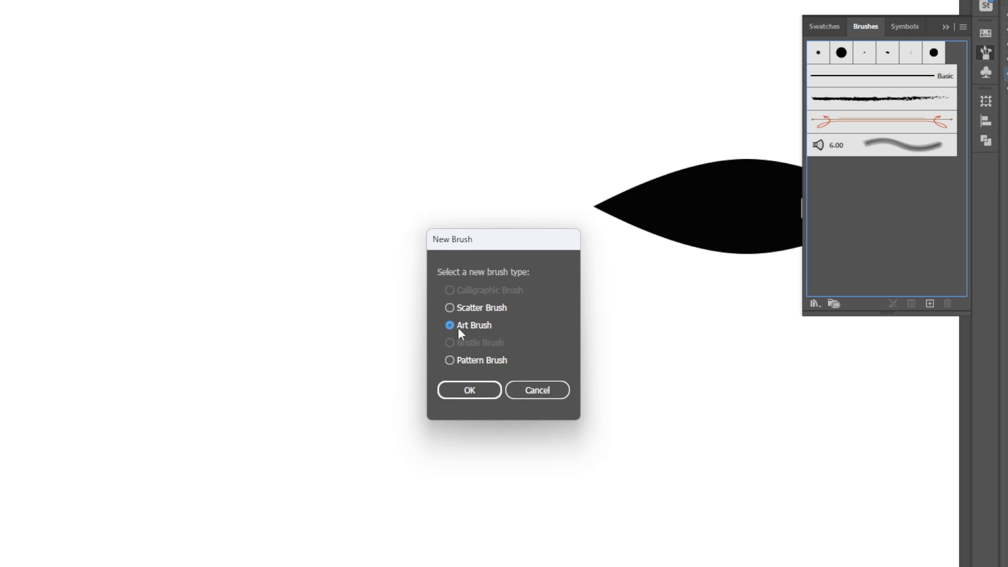
pyautogui.click(483, 390)
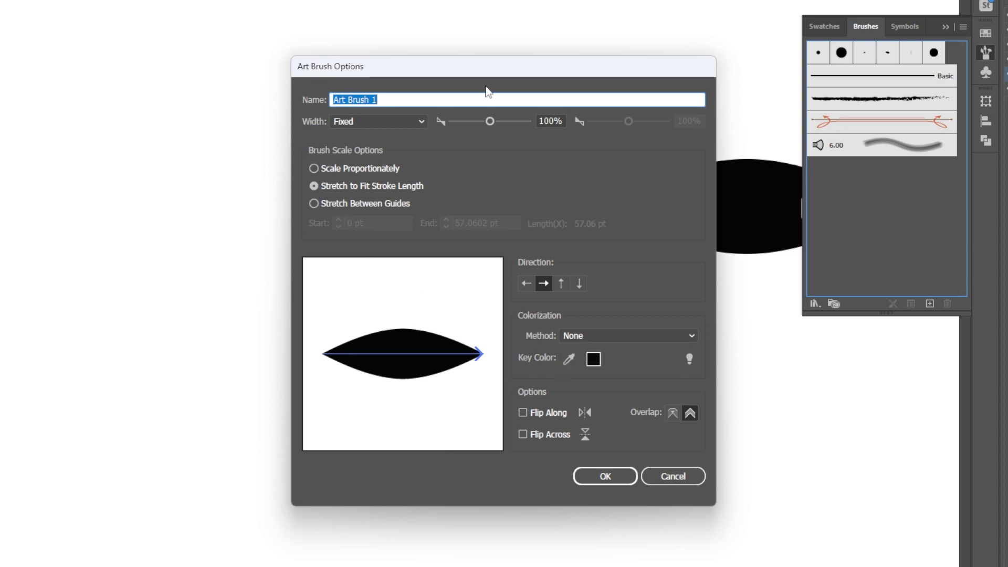
pyautogui.write('Custom Brush')
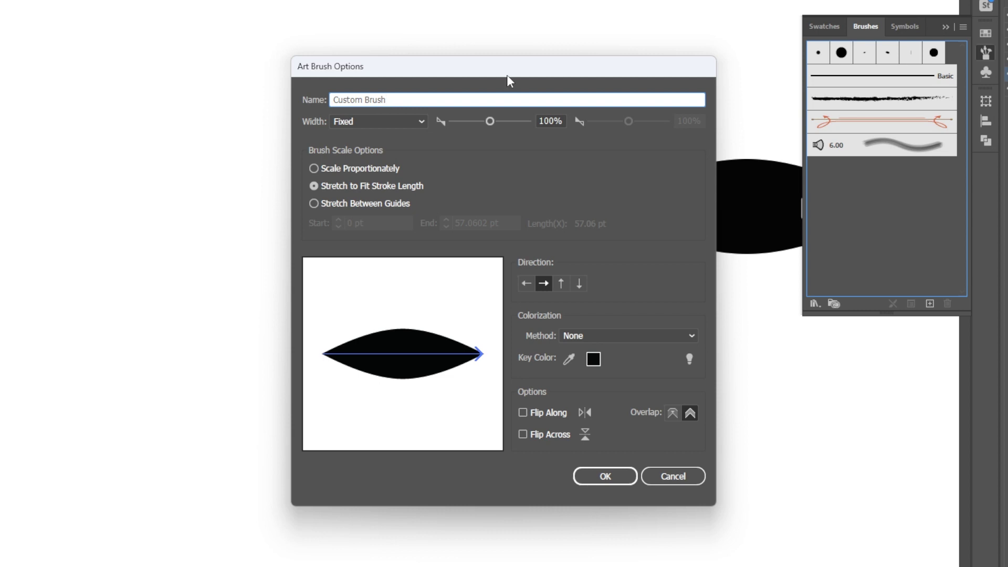
pyautogui.click(596, 480)
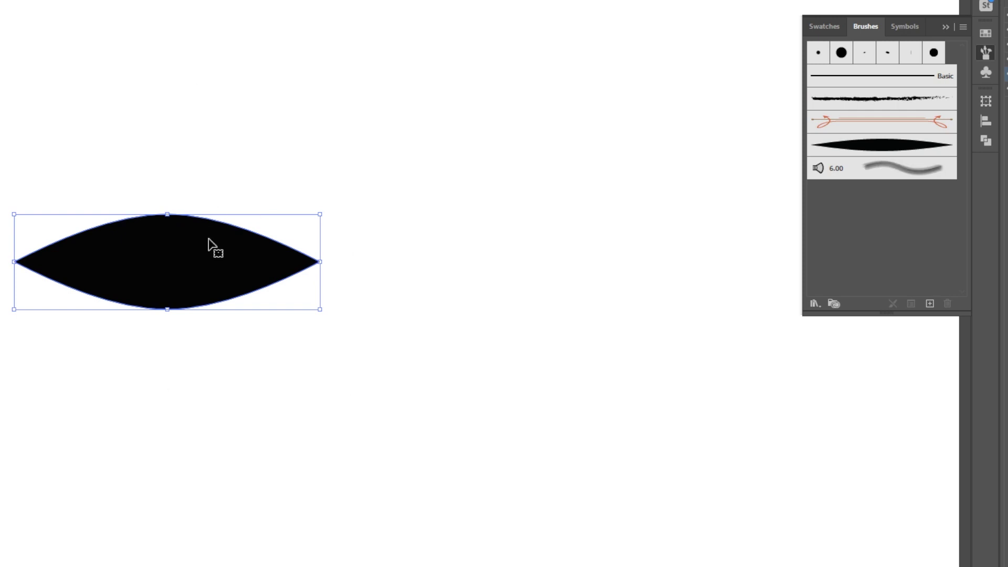
# Delete the original lens shape and paint a tapered stroke across the lower canvas
pyautogui.press('Delete')
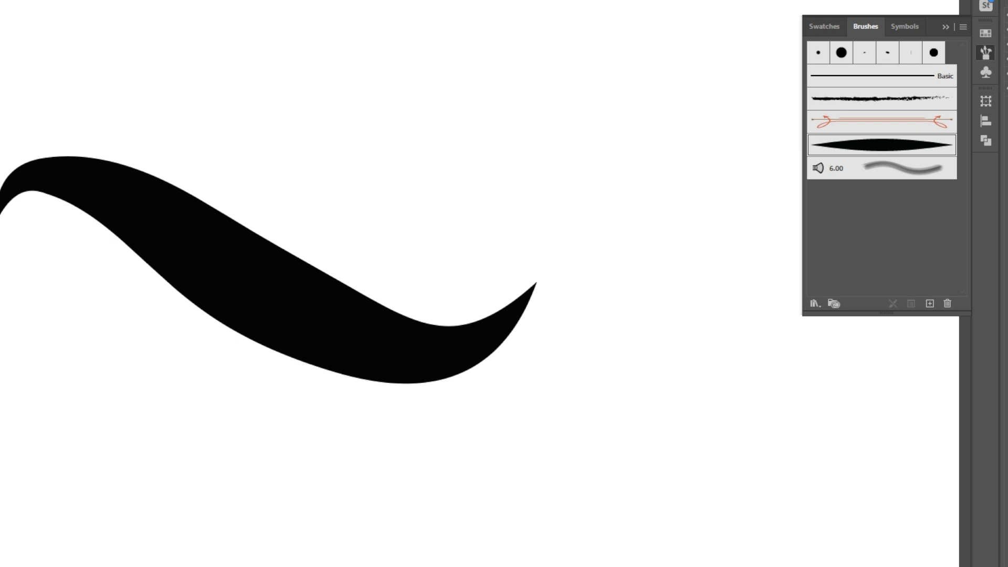
pyautogui.moveTo(58, 460)
pyautogui.mouseDown()
pyautogui.moveTo(105, 433)
pyautogui.moveTo(916, 553)
pyautogui.mouseUp()
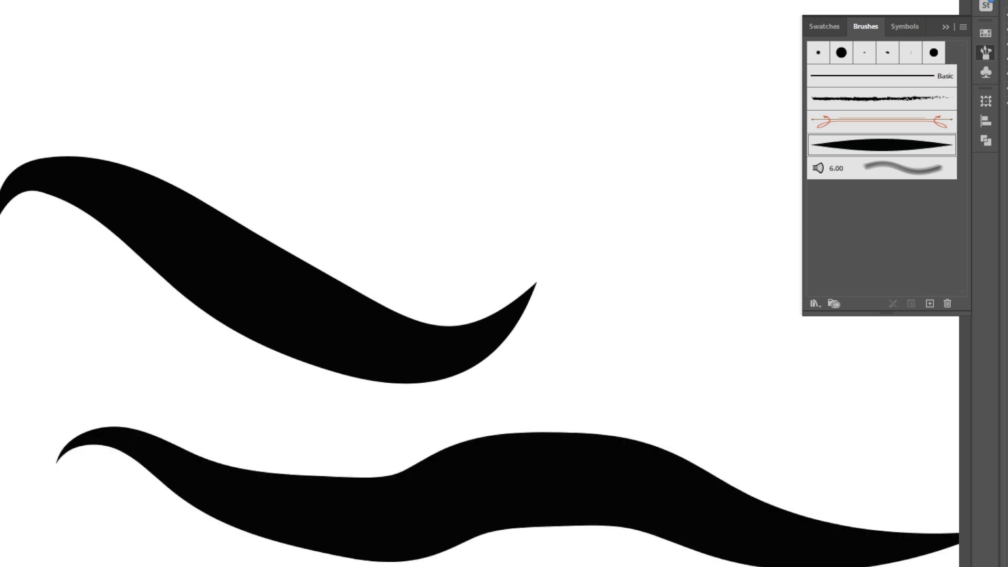
pyautogui.scroll(-2, 399, 209)
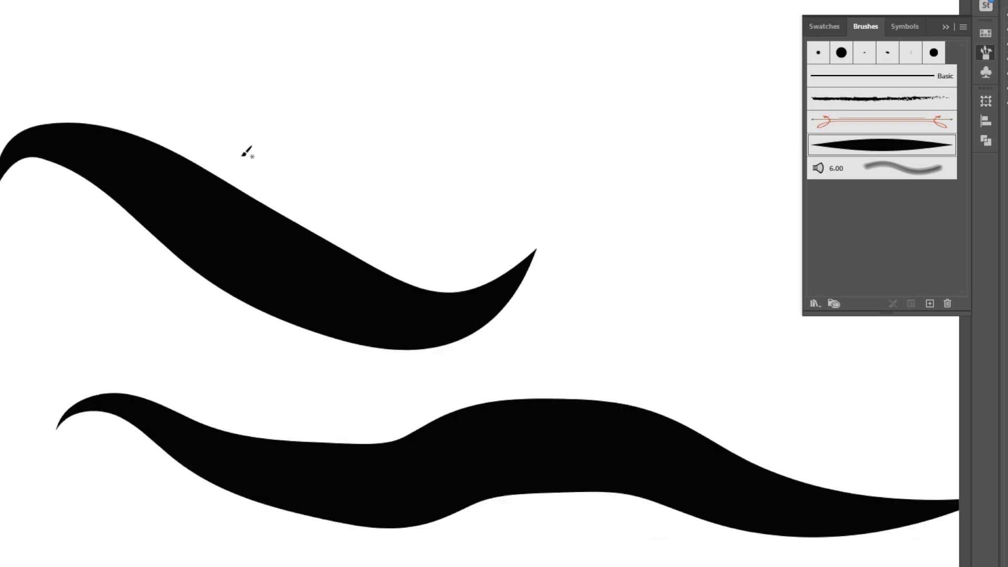
pyautogui.press('z')
pyautogui.keyDown('alt'); pyautogui.click(315, 187); pyautogui.keyUp('alt')
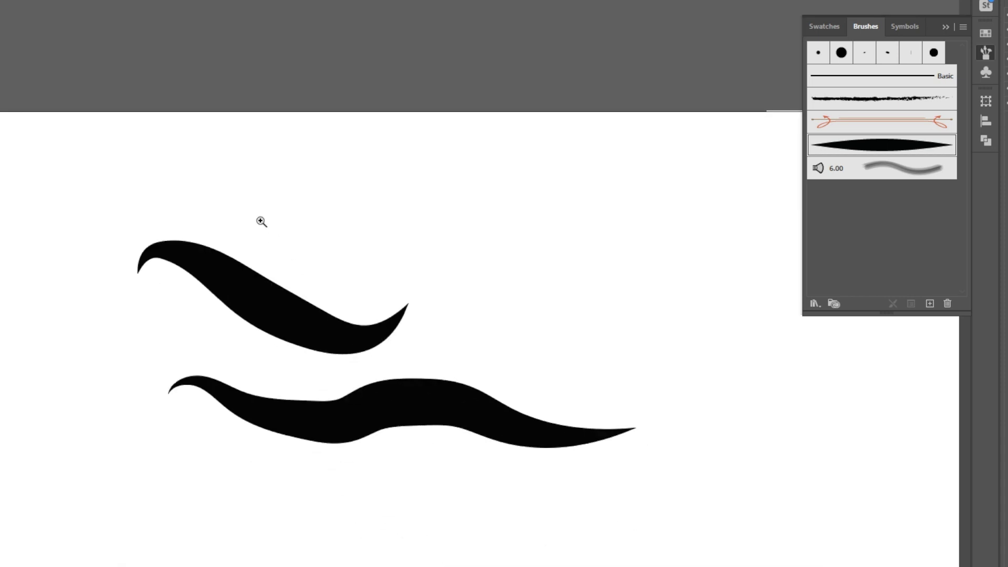
# Paint a new S-shaped tapered stroke, then marquee-select all four strokes
pyautogui.press('v')
pyautogui.click(270, 303)
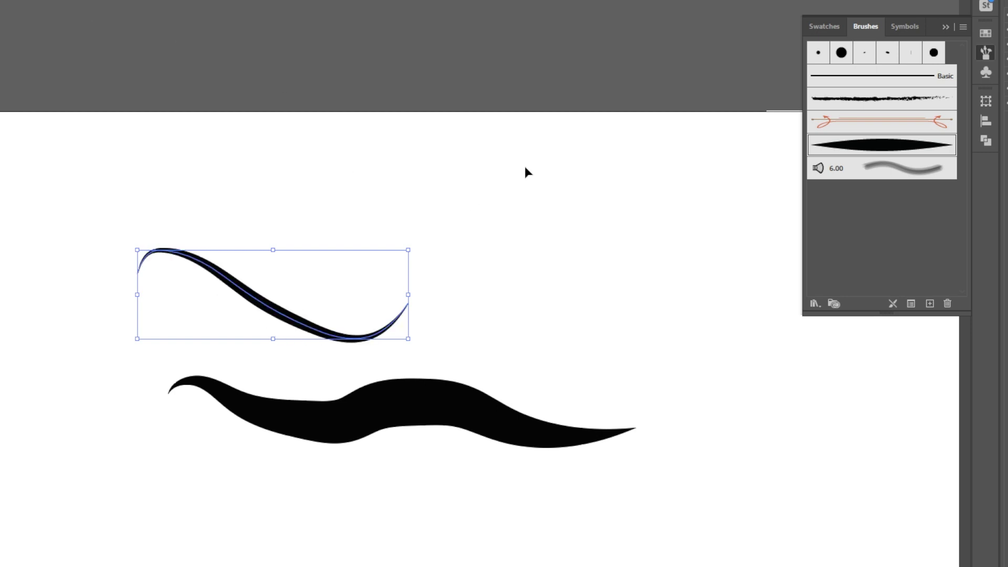
pyautogui.click(424, 221)
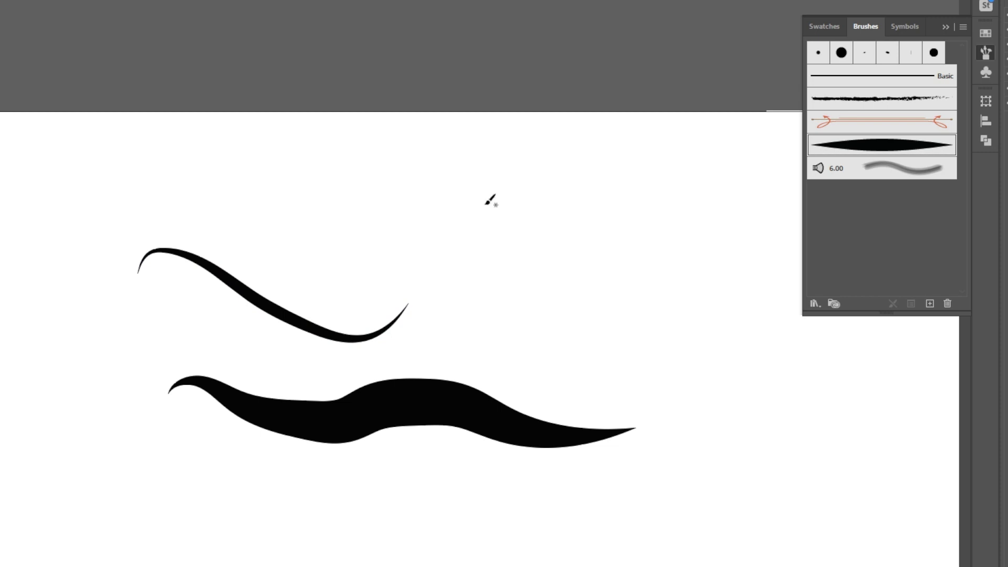
pyautogui.moveTo(431, 208)
pyautogui.mouseDown()
pyautogui.moveTo(456, 265)
pyautogui.moveTo(521, 292)
pyautogui.mouseUp()
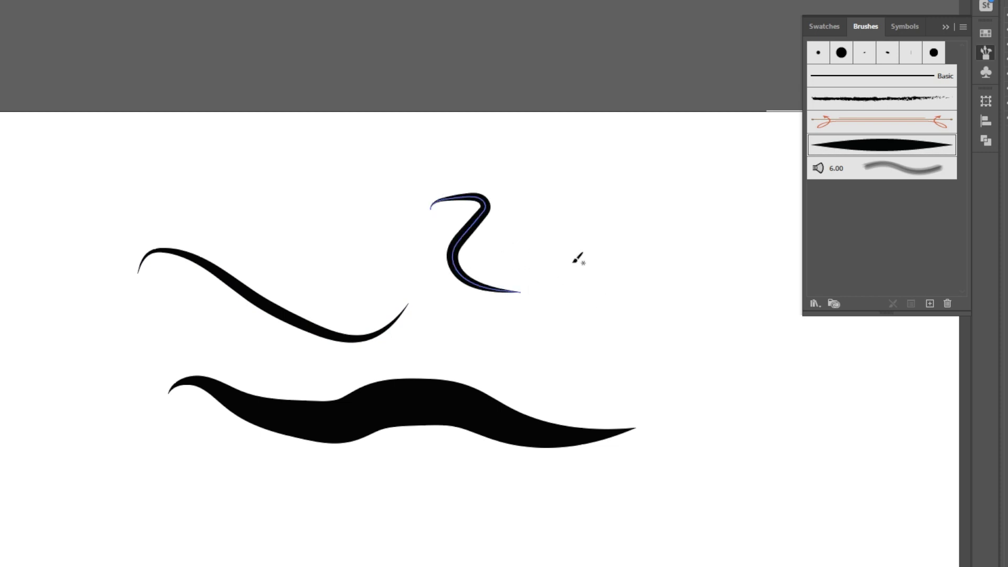
pyautogui.moveTo(590, 206)
pyautogui.mouseDown()
pyautogui.moveTo(577, 221)
pyautogui.moveTo(585, 307)
pyautogui.moveTo(529, 408)
pyautogui.mouseUp()
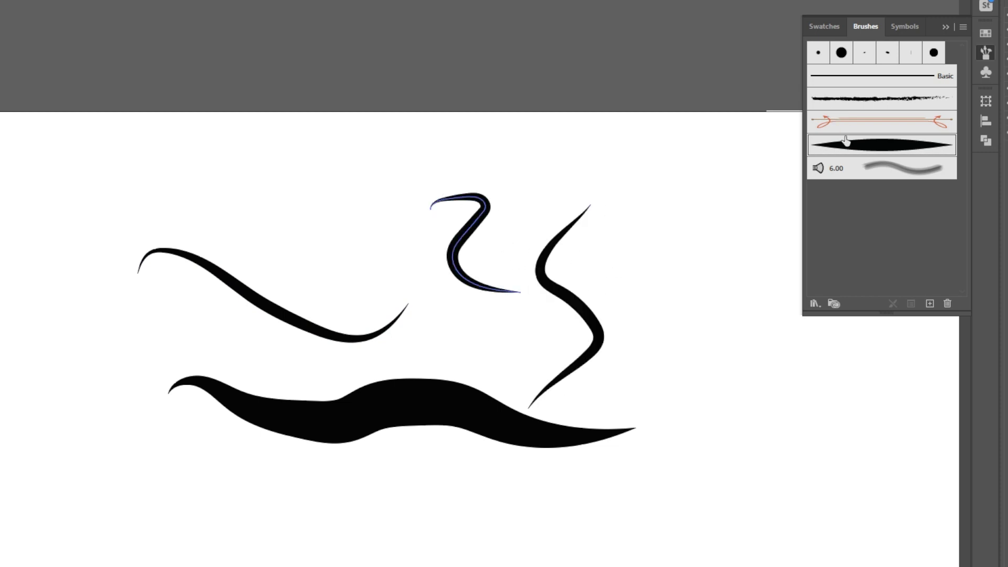
pyautogui.click(268, 226)
pyautogui.moveTo(112, 193); pyautogui.dragTo(701, 541)
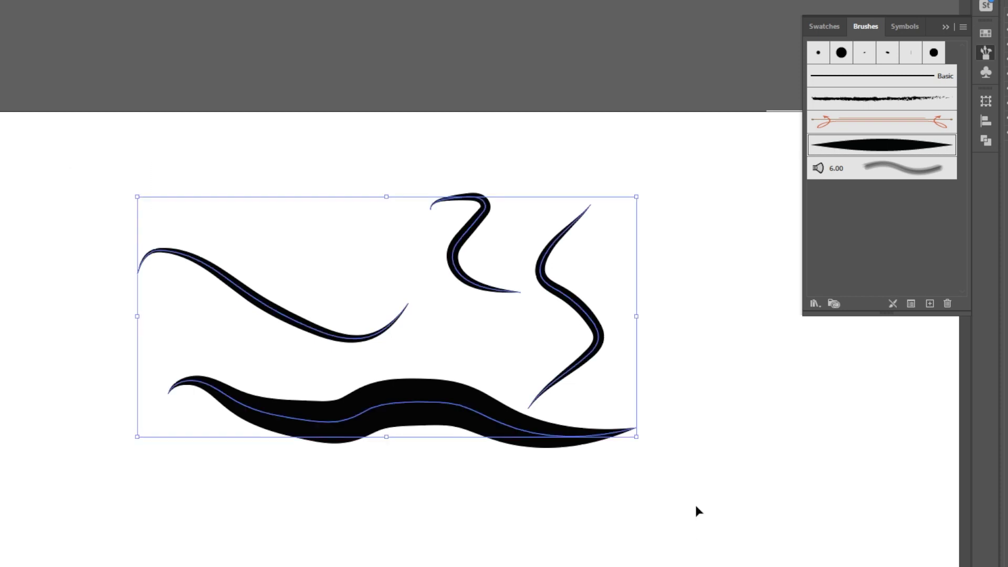
# Delete the strokes and turn the tapered brush shape into a new art brush, Art Brush 1
pyautogui.press('Delete')
pyautogui.moveTo(887, 147); pyautogui.dragTo(307, 217)
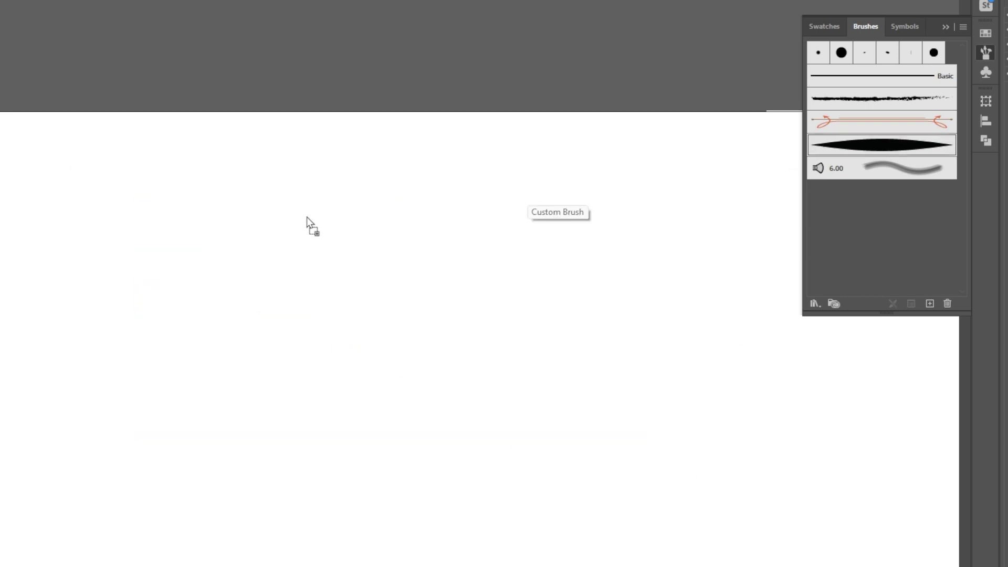
pyautogui.moveTo(139, 283)
pyautogui.mouseDown()
pyautogui.moveTo(795, 234)
pyautogui.moveTo(875, 209)
pyautogui.mouseUp()
pyautogui.click(133, 288)
pyautogui.click(486, 324)
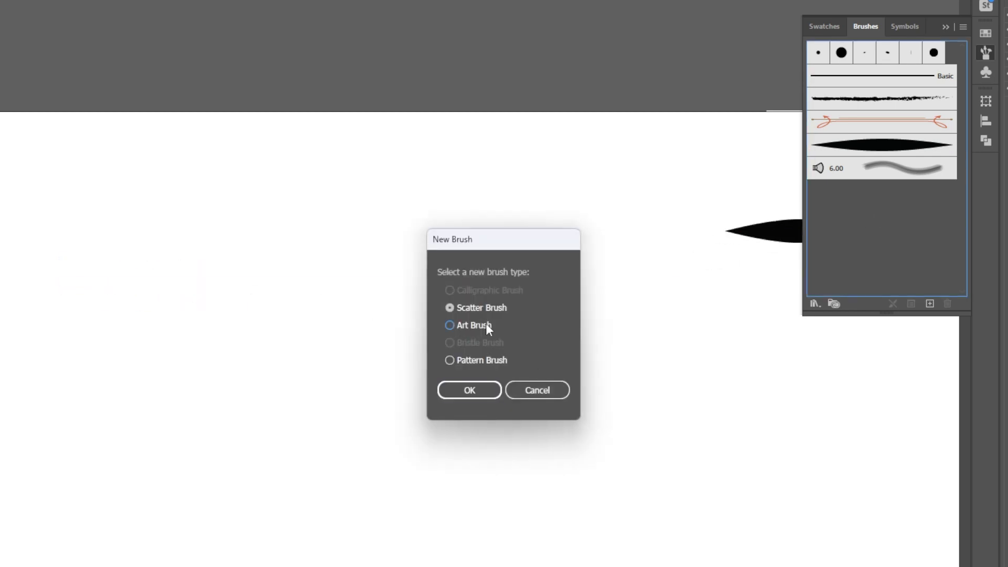
pyautogui.click(484, 388)
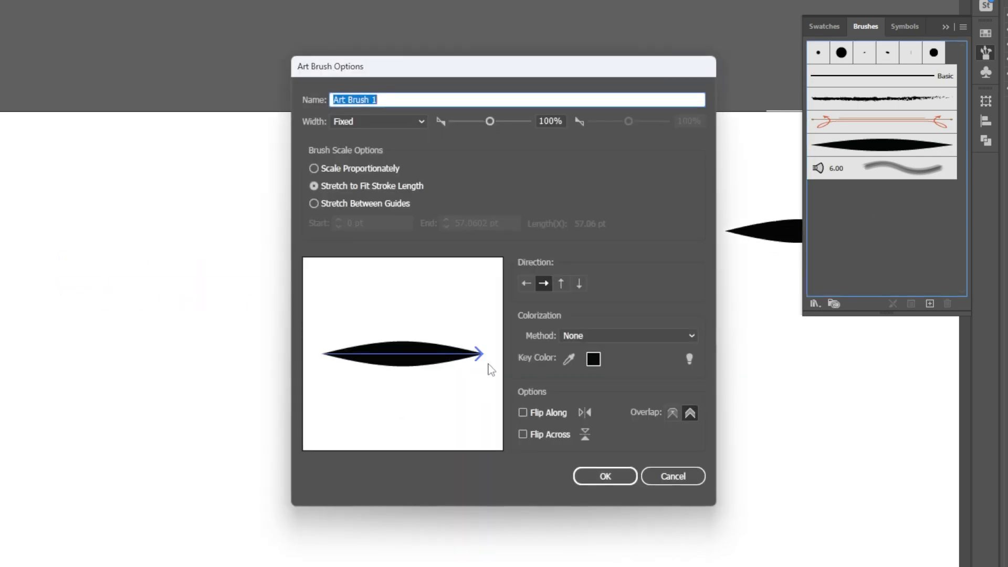
pyautogui.click(607, 482)
pyautogui.press('Delete')
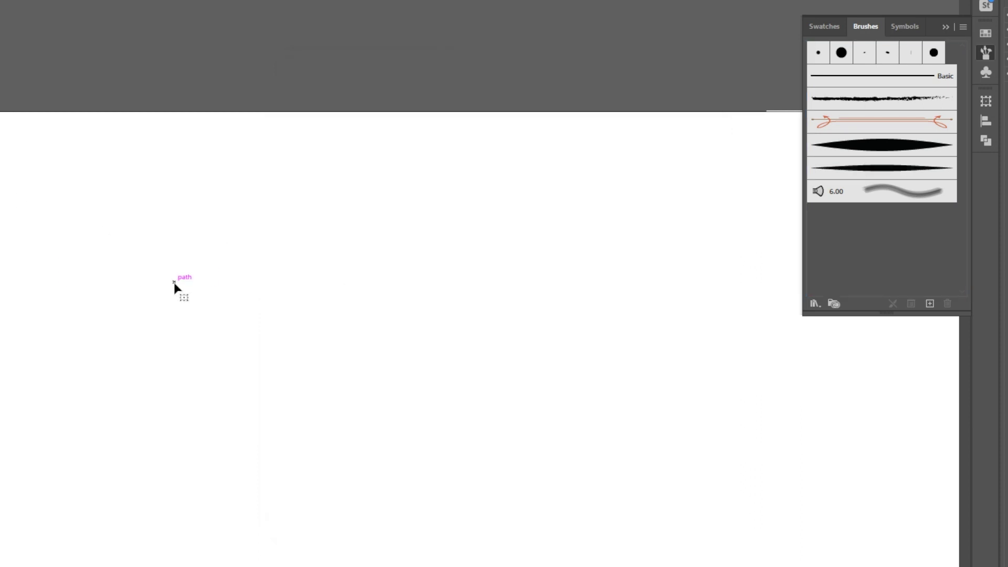
# Paint a long stroke and a thinner curved stroke above it with Art Brush 1
pyautogui.press('b')
pyautogui.moveTo(136, 300)
pyautogui.mouseDown()
pyautogui.moveTo(211, 285)
pyautogui.moveTo(603, 351)
pyautogui.mouseUp()
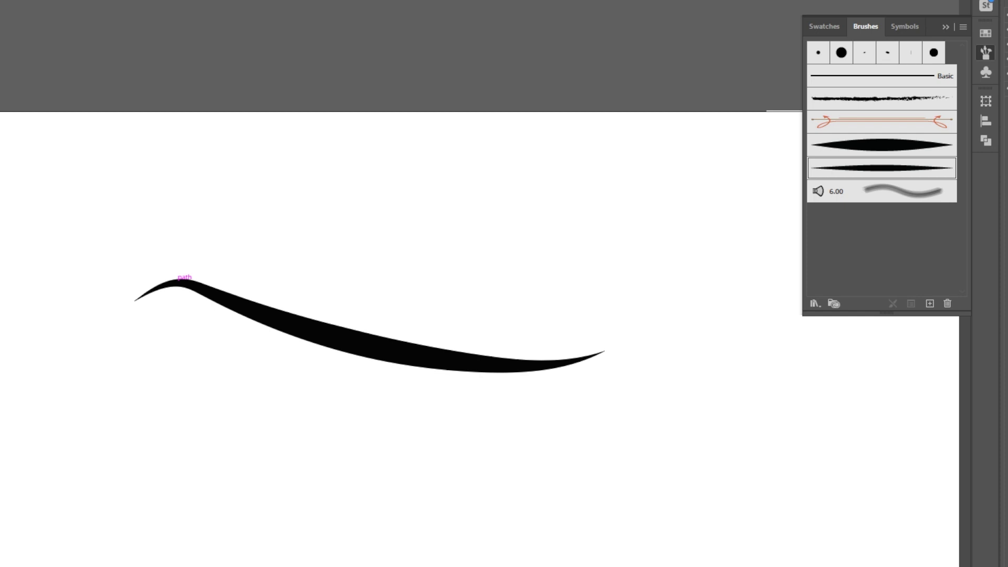
pyautogui.moveTo(157, 210)
pyautogui.mouseDown()
pyautogui.moveTo(187, 176)
pyautogui.moveTo(558, 224)
pyautogui.mouseUp()
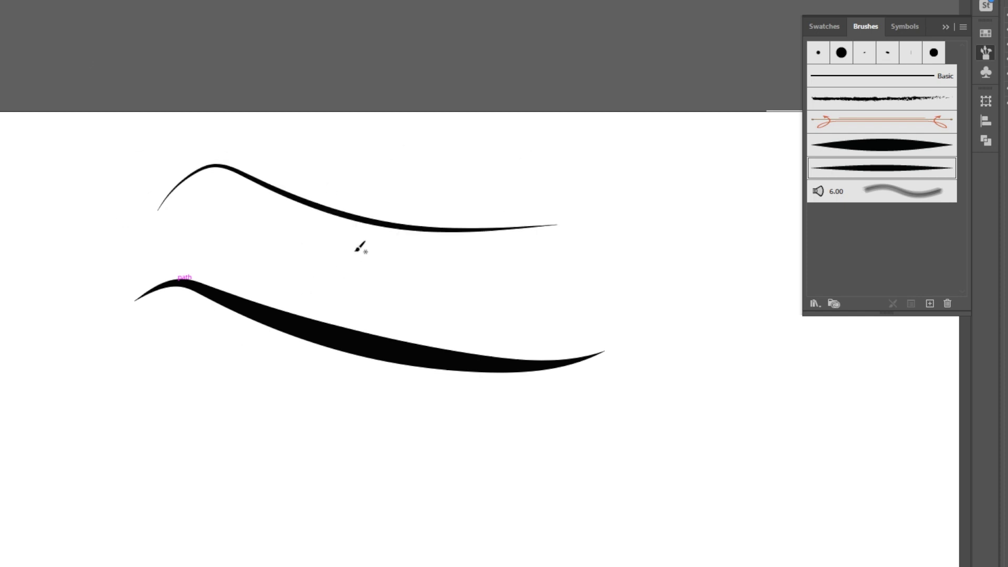
# Paint a thin stroke, undo a diagonal one, and select all strokes with Ctrl+A
pyautogui.moveTo(281, 244); pyautogui.dragTo(727, 272)
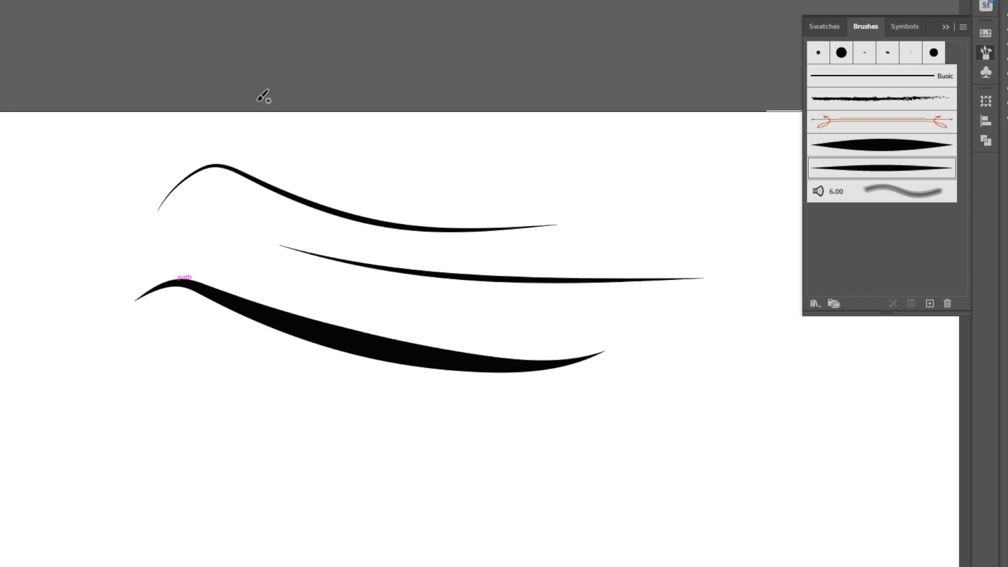
pyautogui.moveTo(117, 116); pyautogui.dragTo(733, 564)
pyautogui.hotkey('ctrl', 'z')
pyautogui.hotkey('ctrl', 'a')
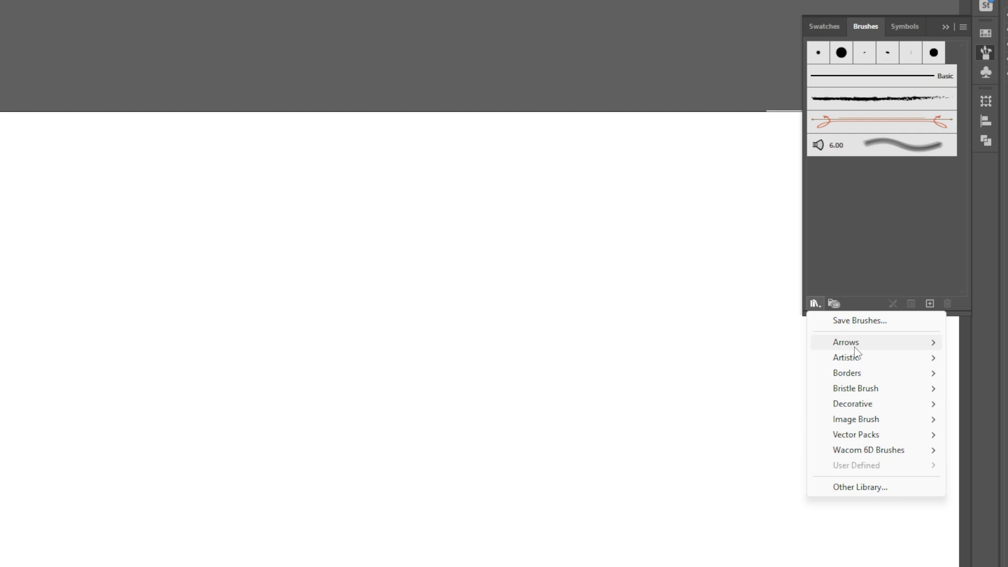
# Add the third arrow brush from the Arrows_Standard library to the document
pyautogui.moveTo(851, 343)
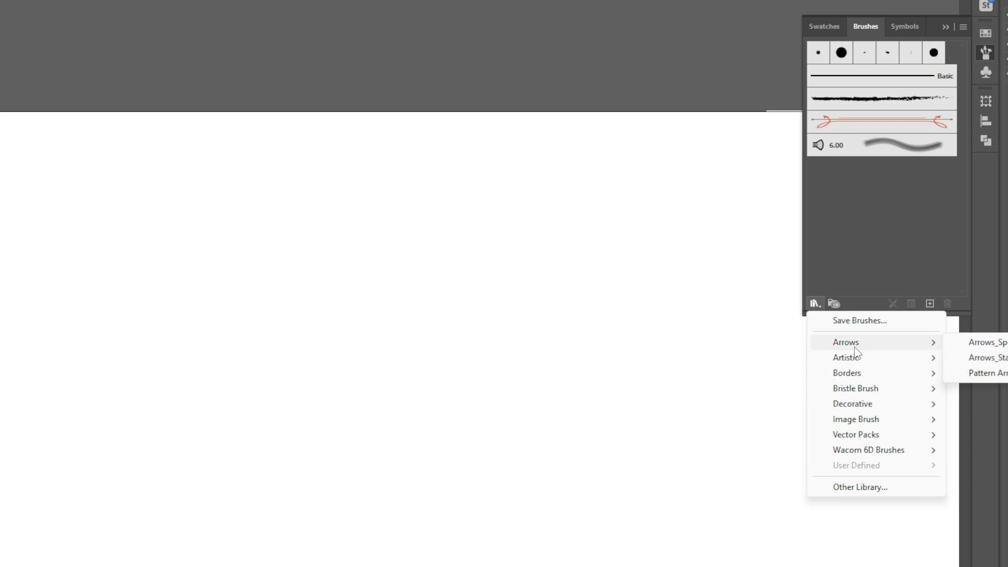
pyautogui.click(1003, 363)
pyautogui.moveTo(534, 355); pyautogui.dragTo(528, 431)
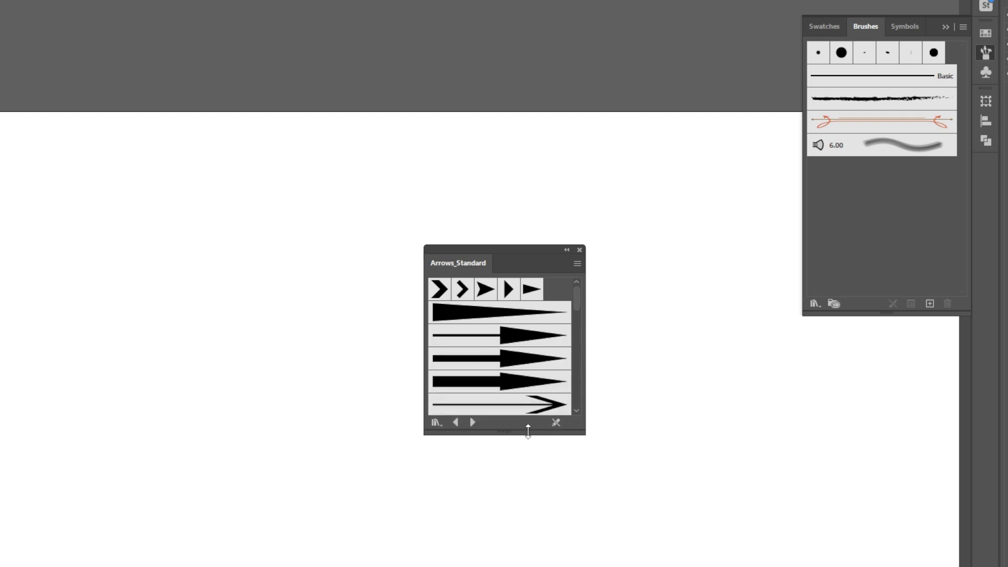
pyautogui.click(501, 358)
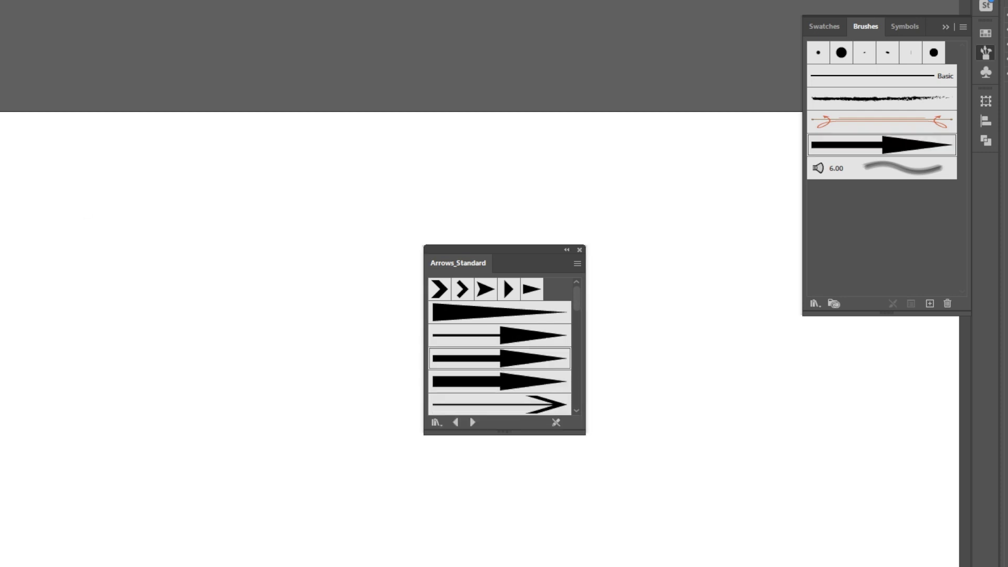
# Paint two wavy arrow strokes as a test, then select and delete them
pyautogui.moveTo(106, 238)
pyautogui.mouseDown()
pyautogui.moveTo(315, 217)
pyautogui.moveTo(759, 217)
pyautogui.mouseUp()
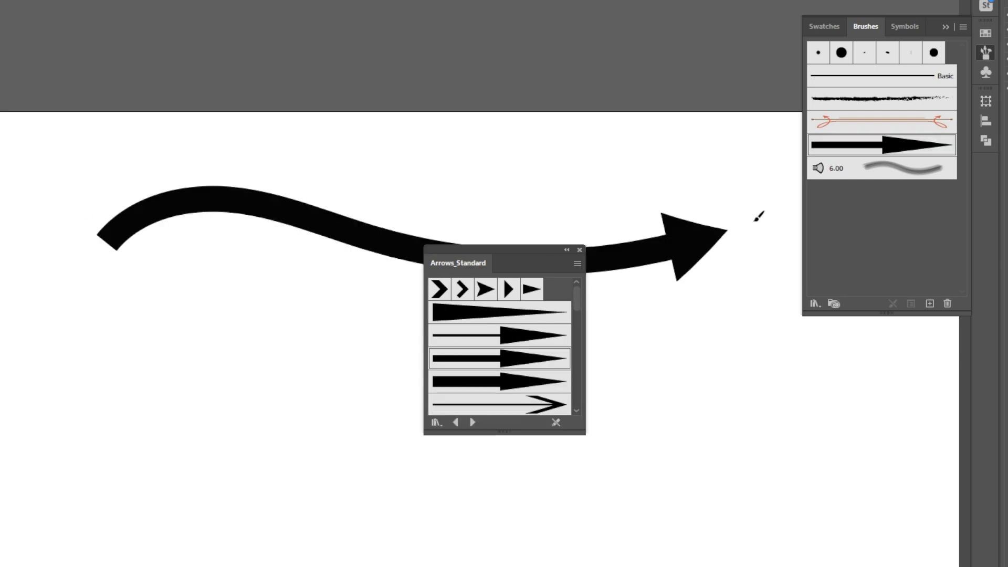
pyautogui.moveTo(136, 354)
pyautogui.mouseDown()
pyautogui.moveTo(252, 382)
pyautogui.moveTo(763, 561)
pyautogui.mouseUp()
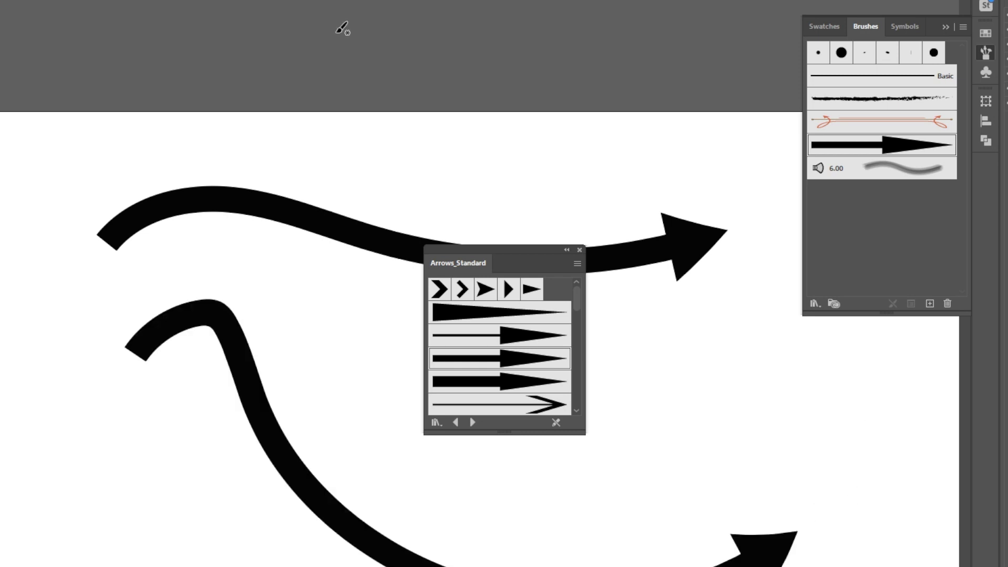
pyautogui.moveTo(15, 84)
pyautogui.mouseDown()
pyautogui.moveTo(625, 524)
pyautogui.moveTo(800, 525)
pyautogui.mouseUp()
pyautogui.press('Delete')
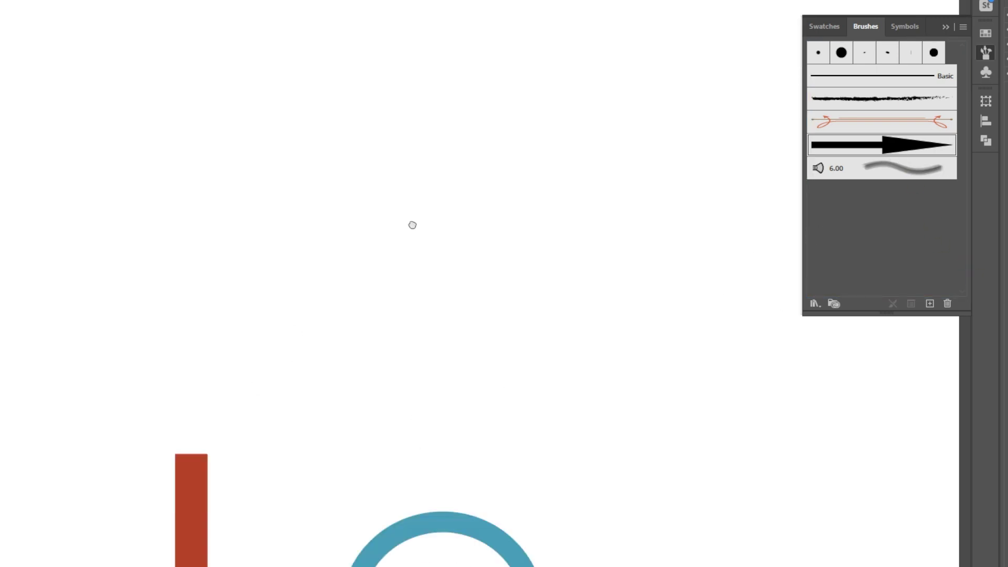
# Zoom out and pan to the other artwork, then select the red L-shape
pyautogui.keyDown('alt'); pyautogui.click(488, 361); pyautogui.keyUp('alt')
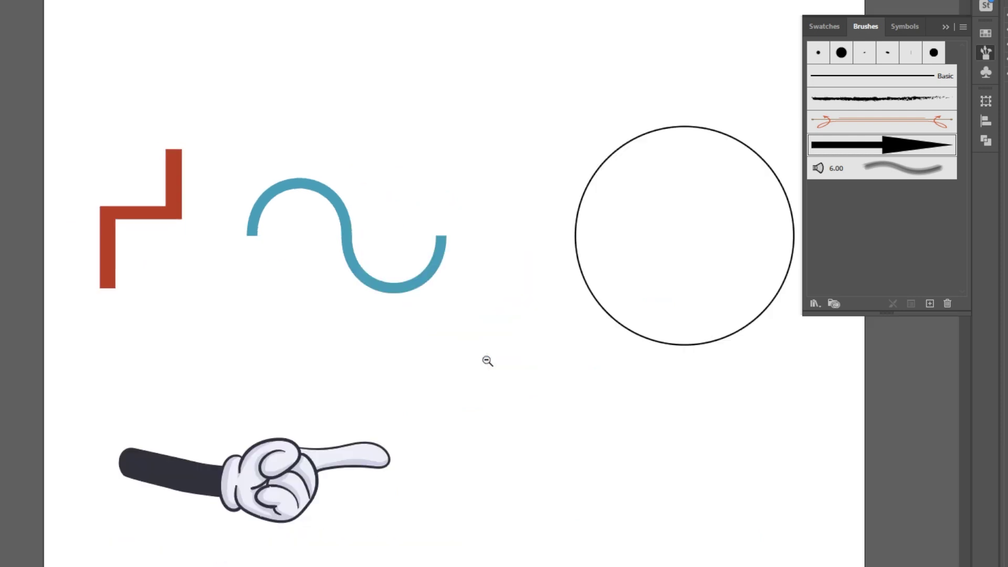
pyautogui.scroll(3, 470, 380)
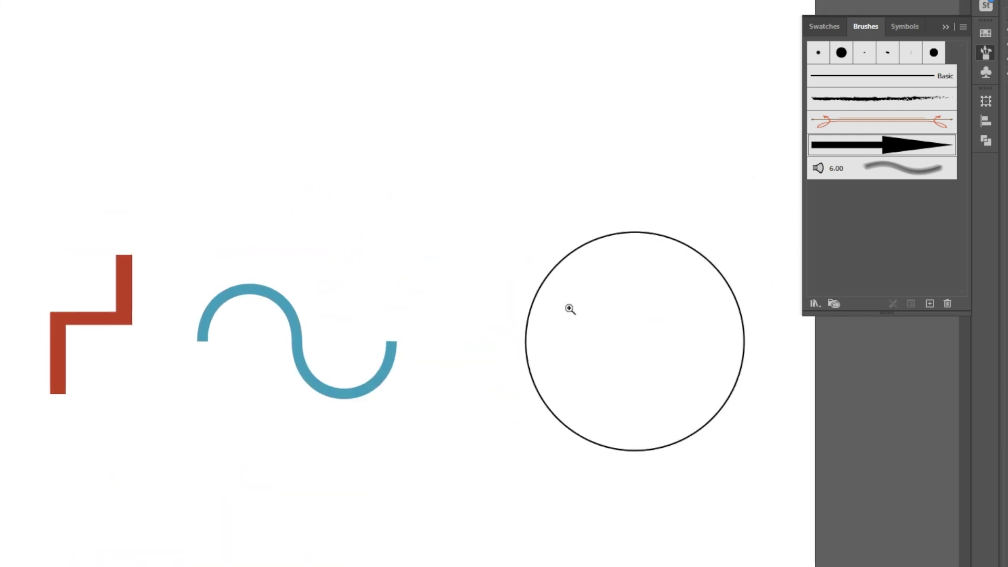
pyautogui.hscroll(3, 570, 309)
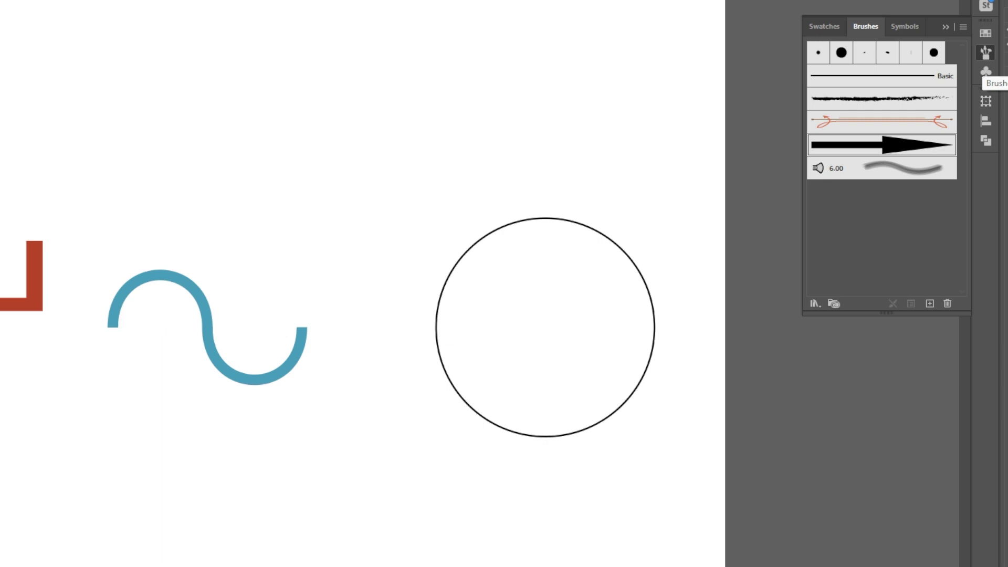
pyautogui.click(1, 307)
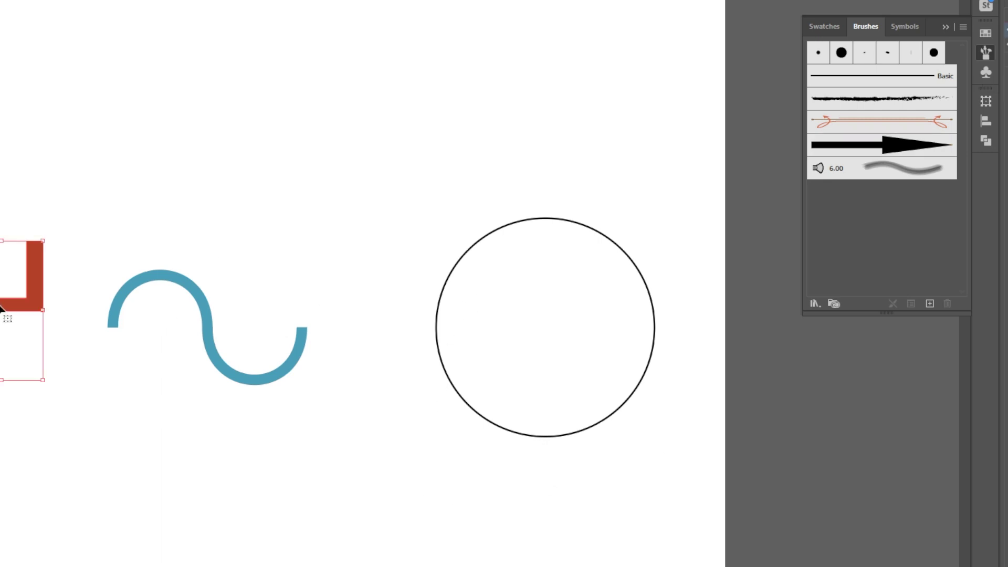
# Drag the red L-shape into Brushes as a Pattern Brush with scale 33%
pyautogui.moveTo(2, 306); pyautogui.dragTo(859, 227)
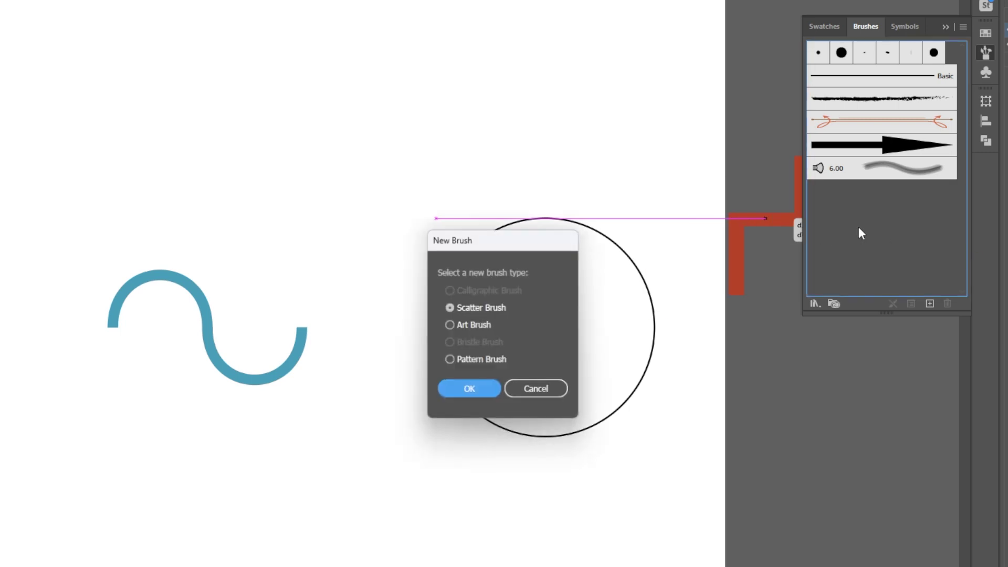
pyautogui.click(457, 360)
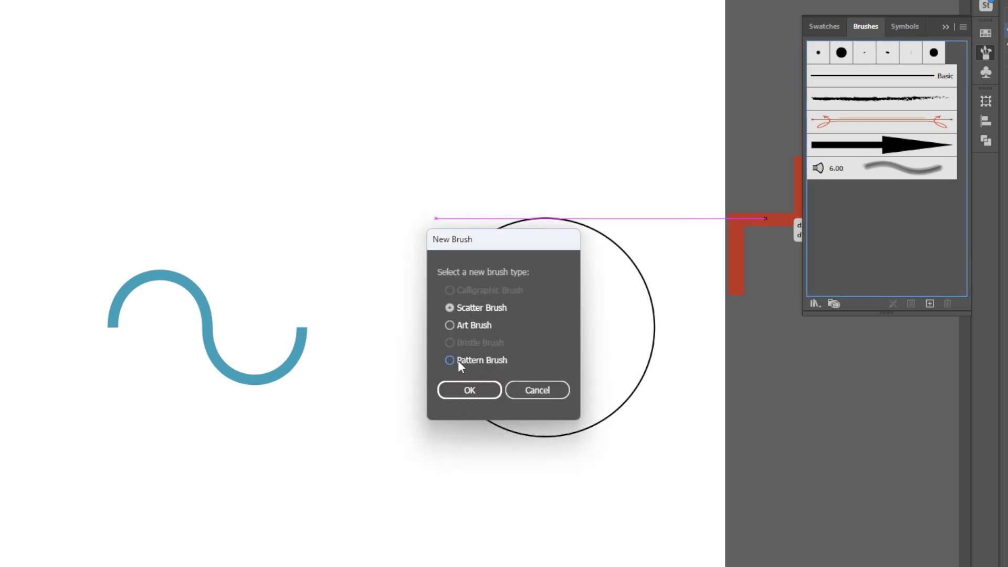
pyautogui.click(474, 398)
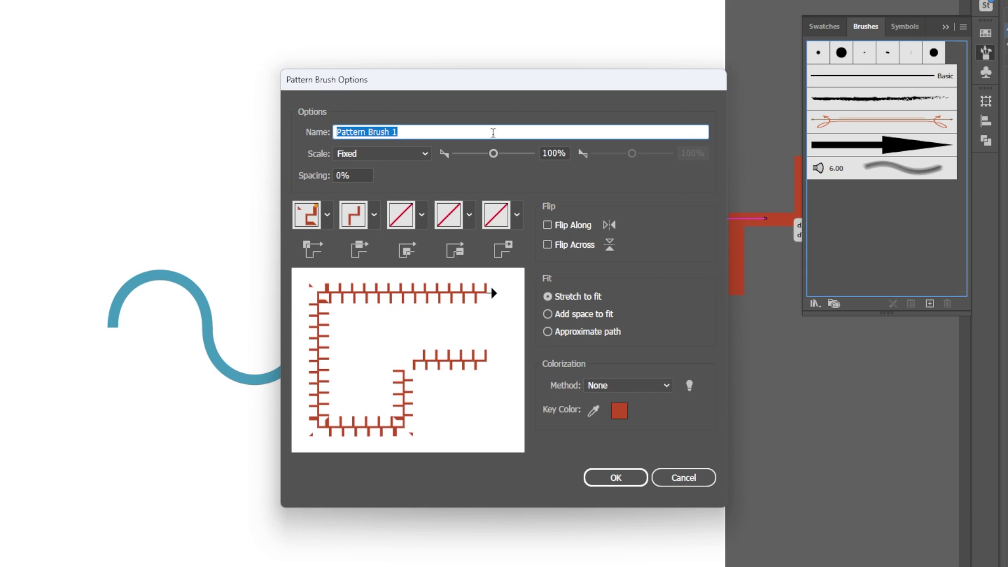
pyautogui.click(485, 154)
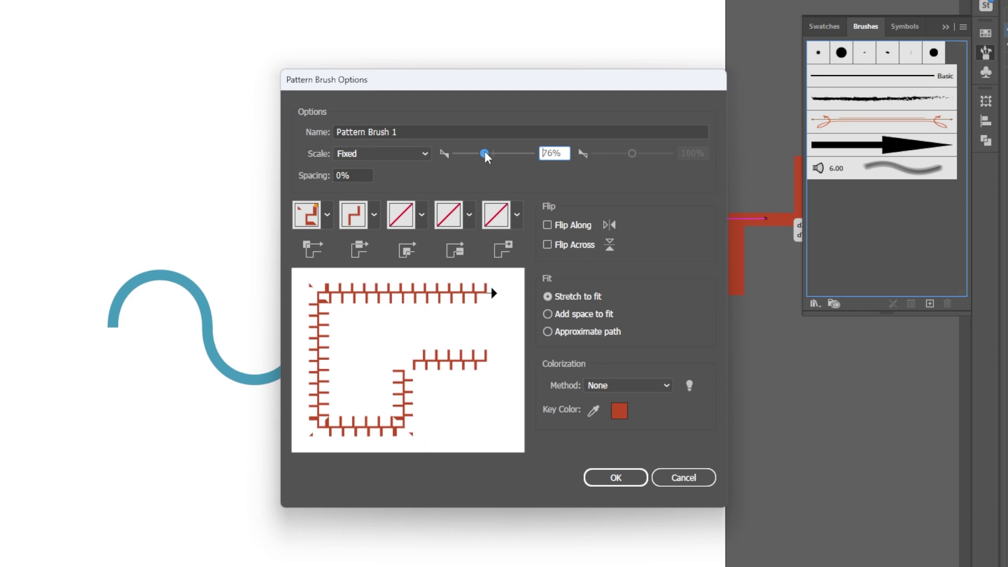
pyautogui.moveTo(485, 153); pyautogui.dragTo(469, 154)
pyautogui.click(616, 477)
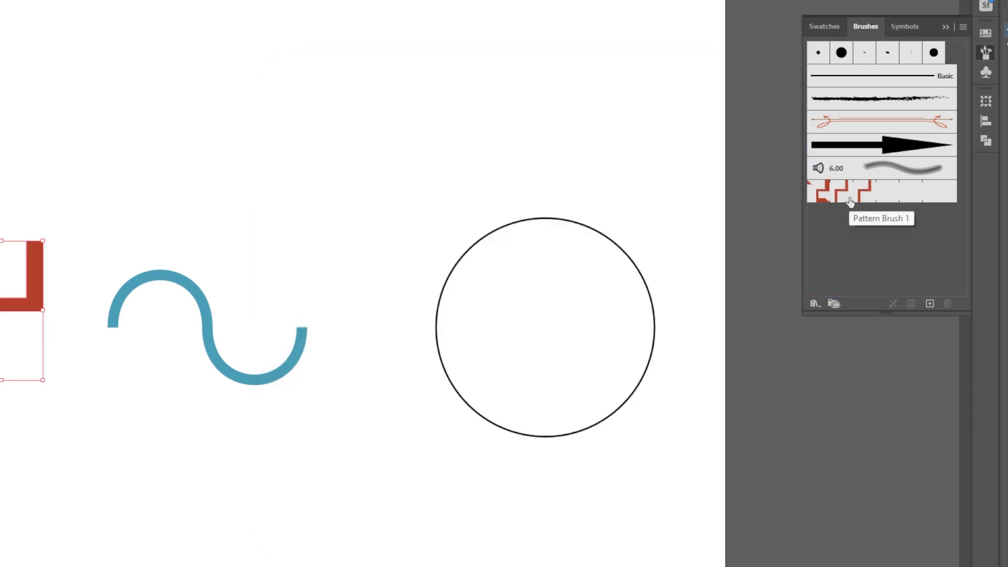
# Apply the red pattern brush to the empty circle and set stroke scale 10%, Stretch to fit
pyautogui.moveTo(448, 200); pyautogui.dragTo(609, 317)
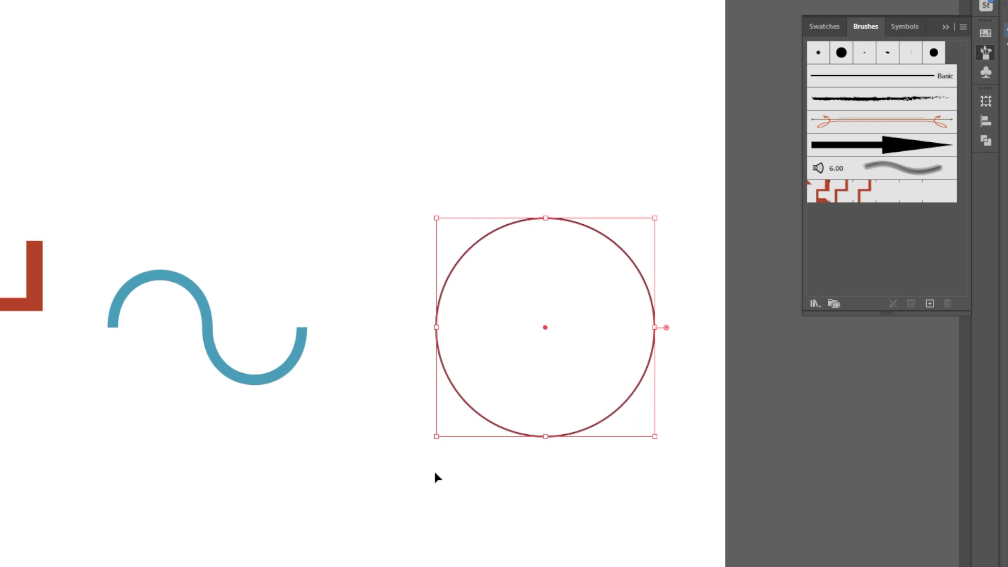
pyautogui.click(857, 198)
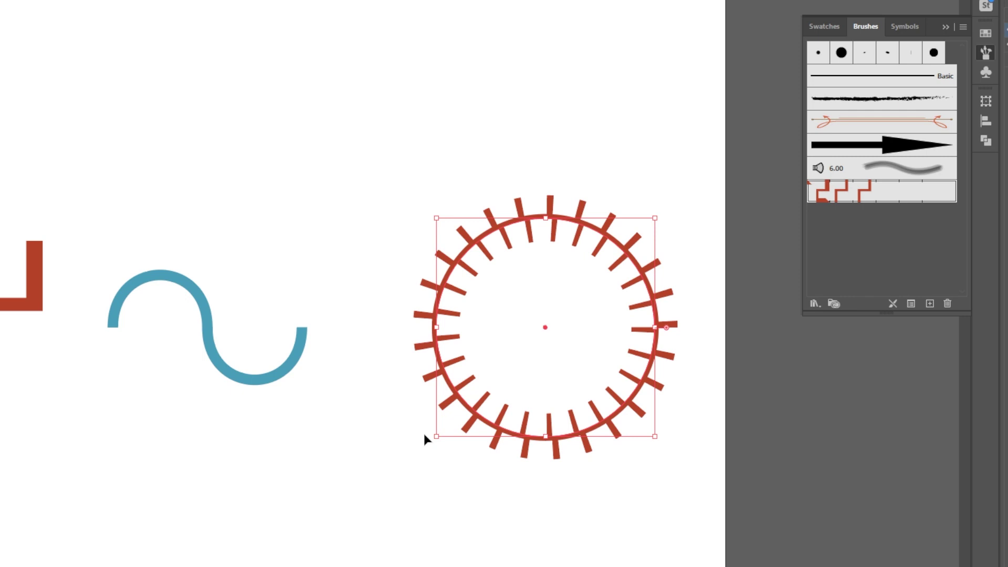
pyautogui.click(963, 27)
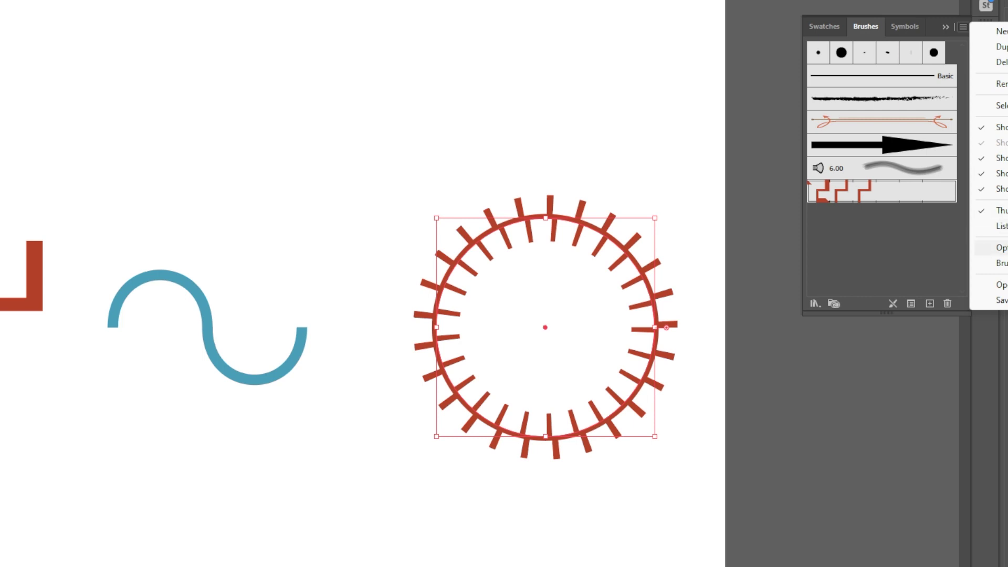
pyautogui.click(1000, 247)
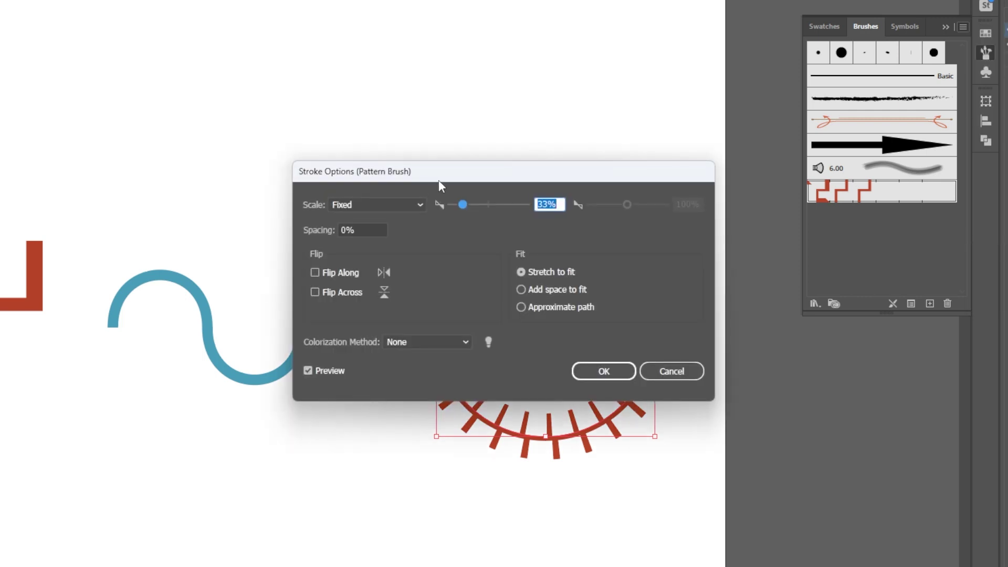
pyautogui.moveTo(439, 180)
pyautogui.mouseDown()
pyautogui.moveTo(264, 48)
pyautogui.moveTo(248, 25)
pyautogui.moveTo(260, 45)
pyautogui.mouseUp()
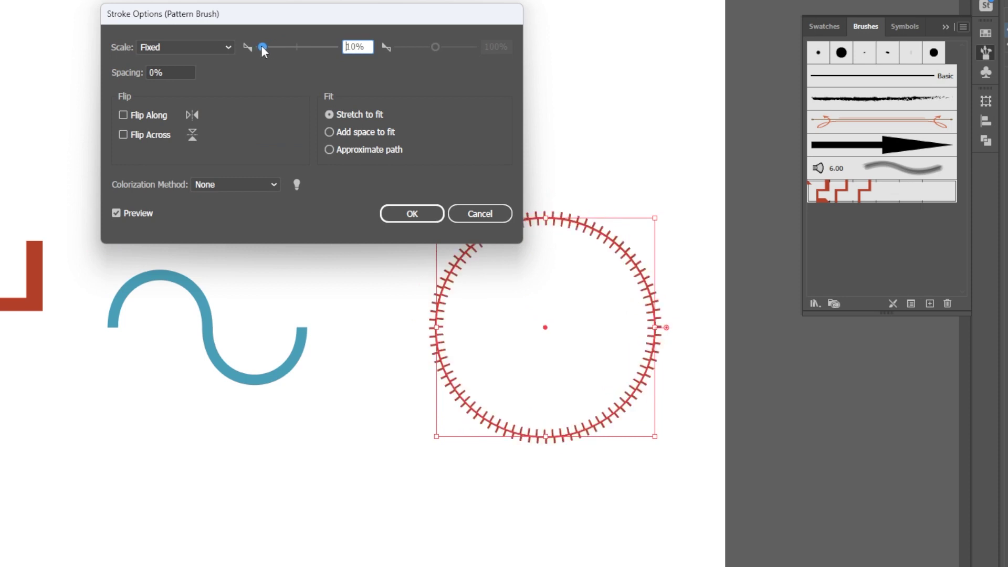
pyautogui.click(330, 150)
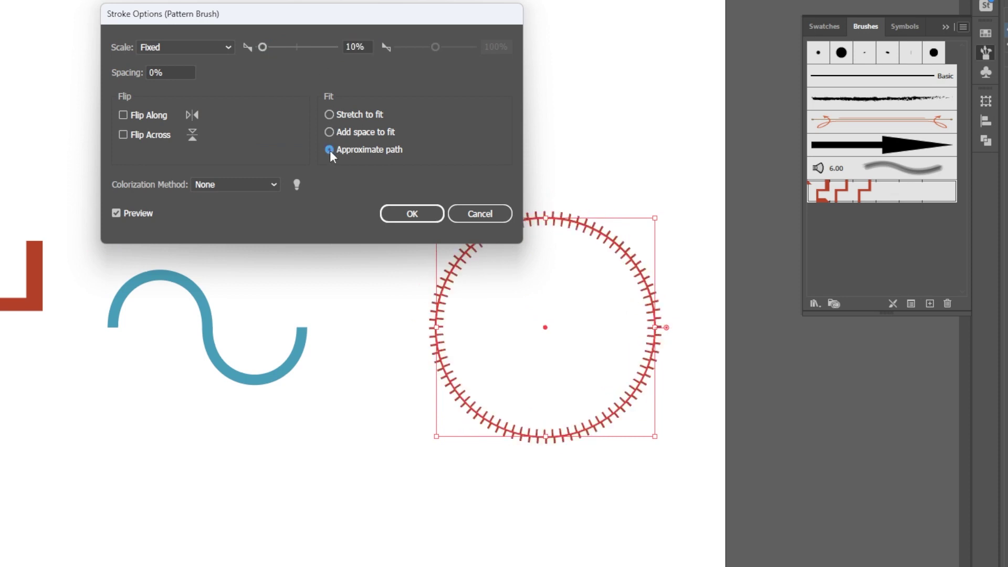
pyautogui.click(331, 133)
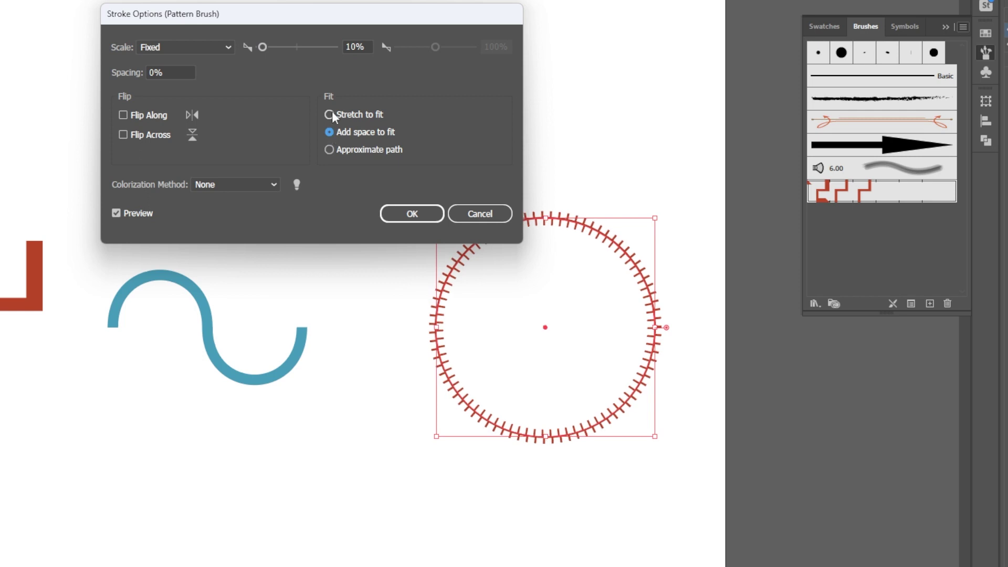
pyautogui.click(332, 114)
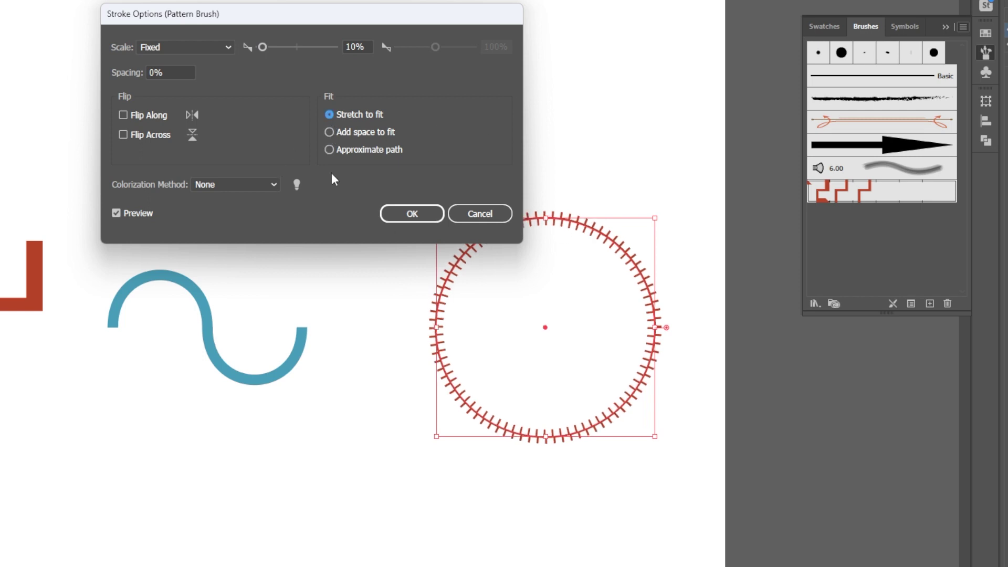
pyautogui.click(413, 213)
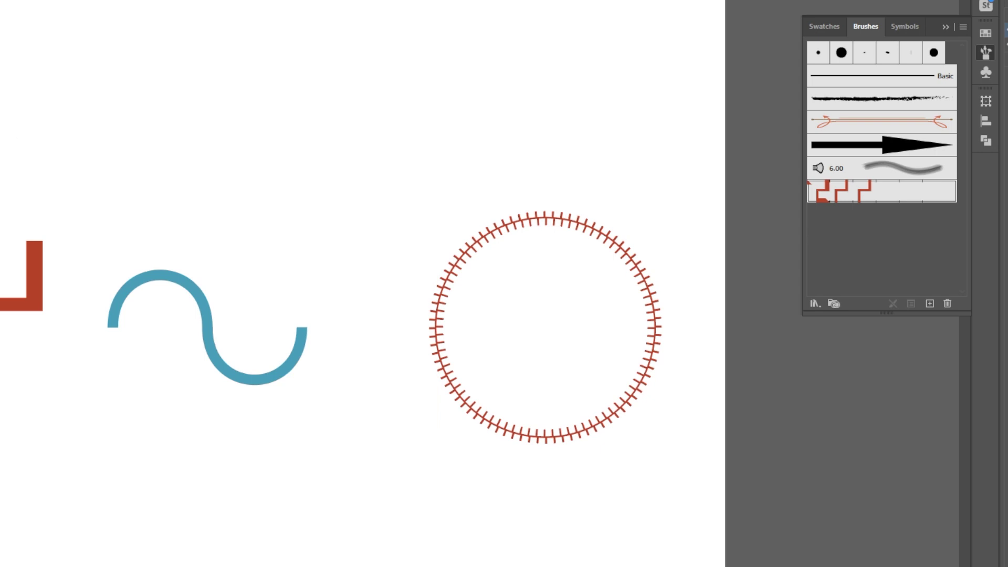
# Draw a Pen S-curve, stroke it with the red tick brush, then drag the blue wave into Brushes
pyautogui.click(171, 172)
pyautogui.moveTo(345, 172); pyautogui.dragTo(429, 256)
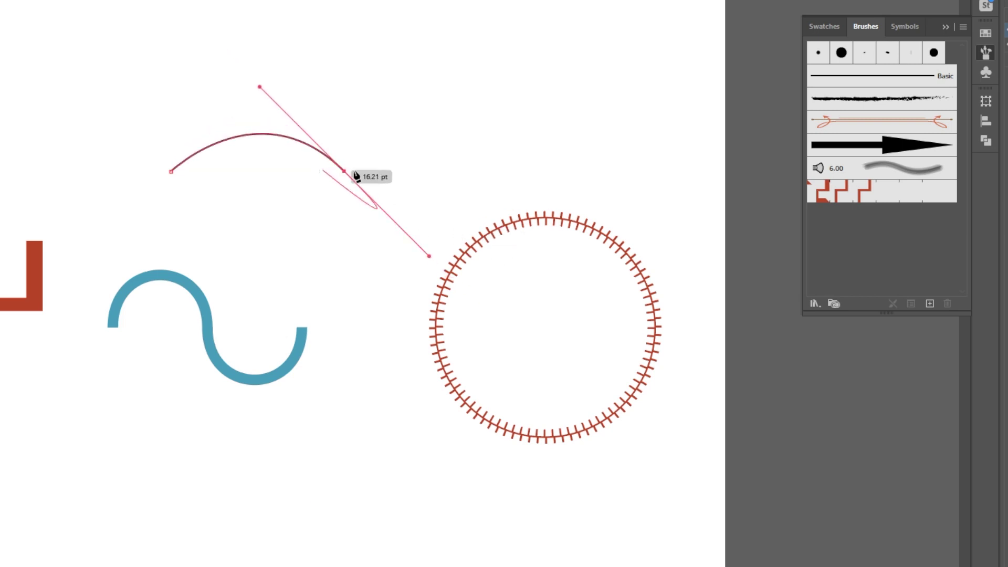
pyautogui.click(496, 138)
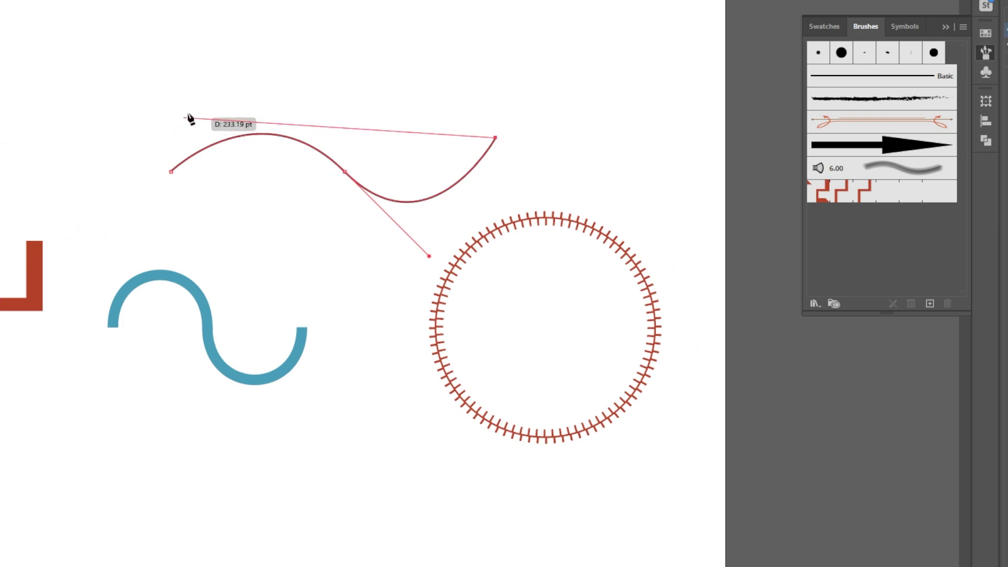
pyautogui.click(845, 194)
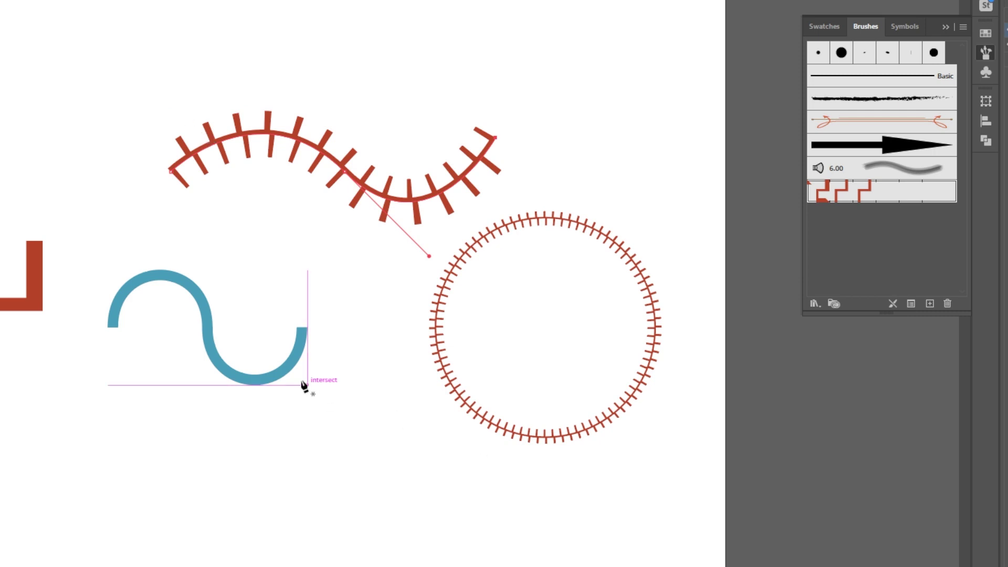
pyautogui.press('v')
pyautogui.moveTo(241, 370)
pyautogui.mouseDown()
pyautogui.moveTo(880, 317)
pyautogui.moveTo(873, 241)
pyautogui.mouseUp()
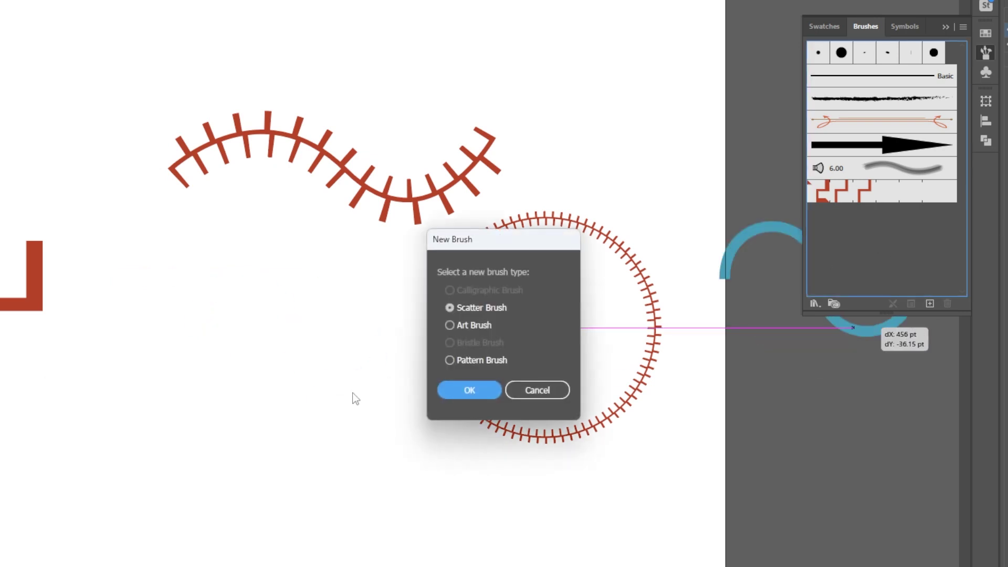
# Save the blue wave as a new pattern brush
pyautogui.click(473, 359)
pyautogui.click(470, 390)
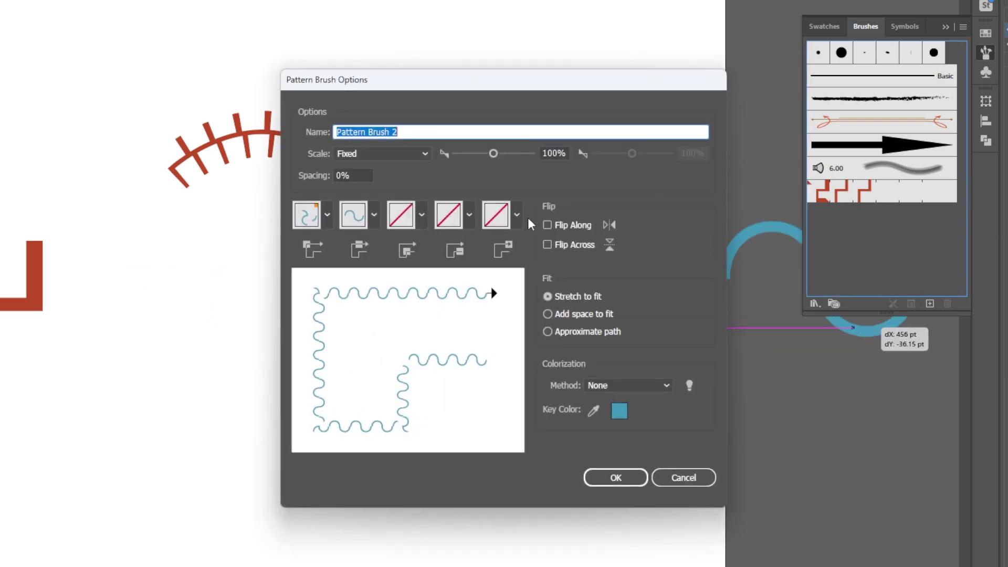
pyautogui.click(625, 482)
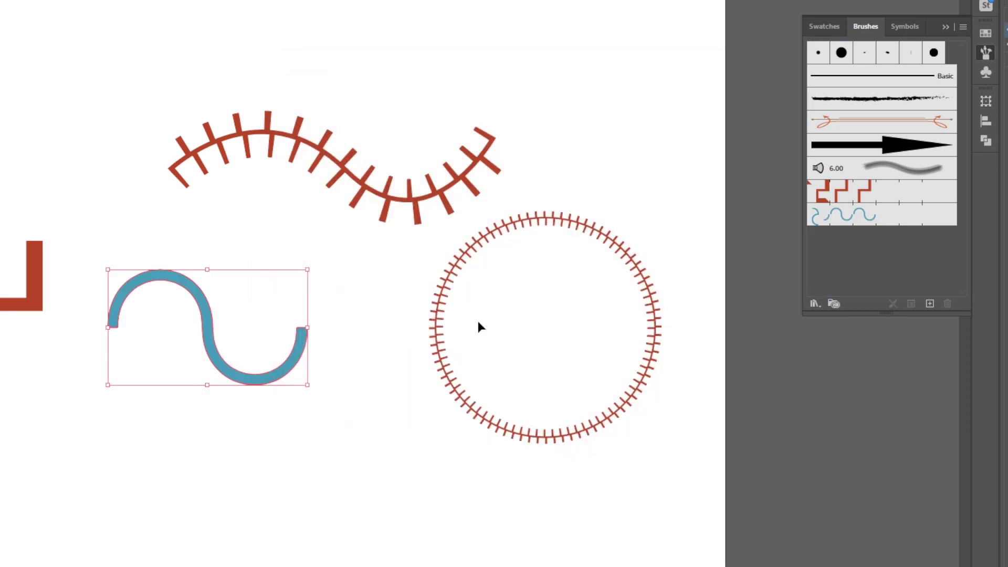
# Apply the blue wave pattern brush to the red circle and open its Stroke Options
pyautogui.click(444, 279)
pyautogui.click(895, 214)
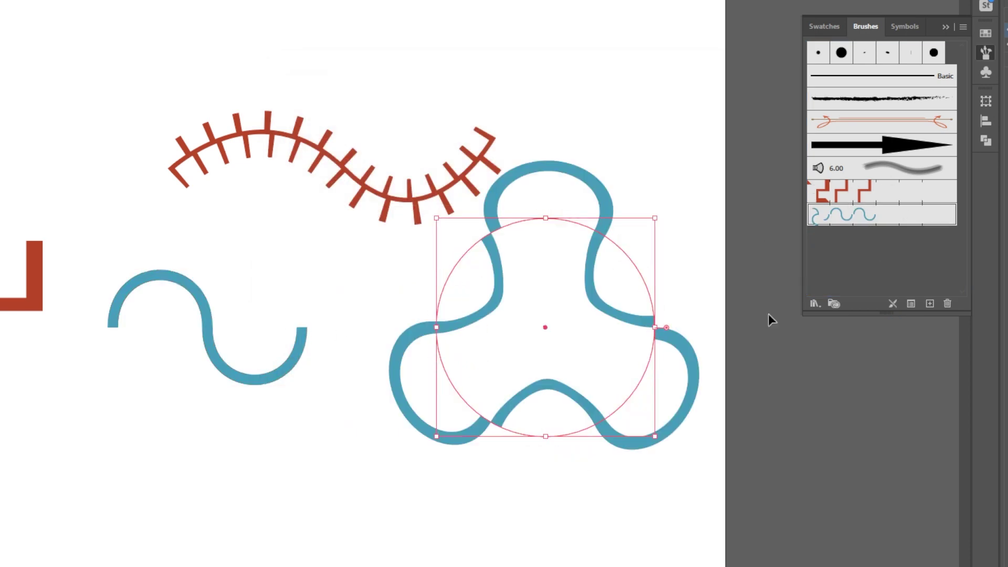
pyautogui.click(963, 27)
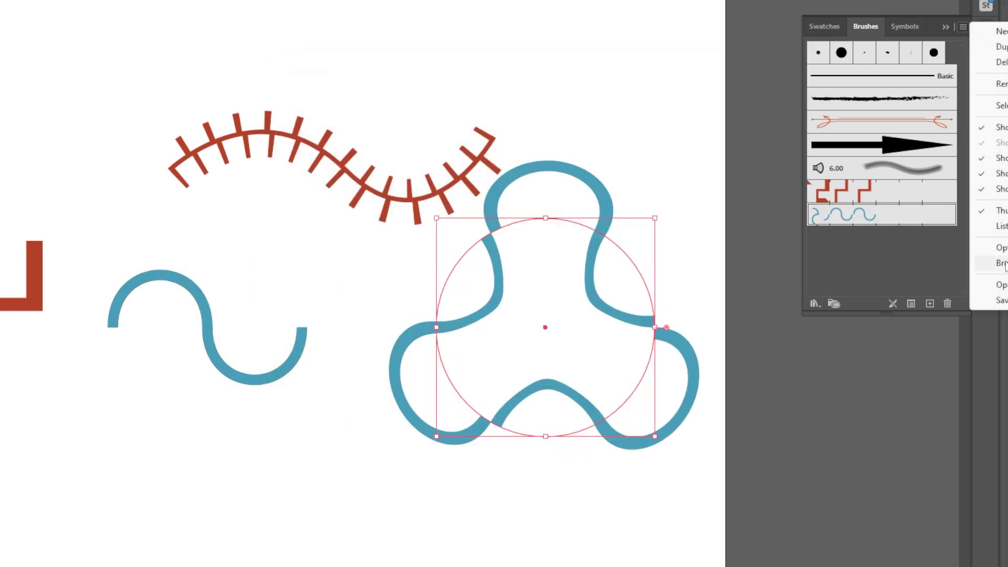
pyautogui.click(990, 248)
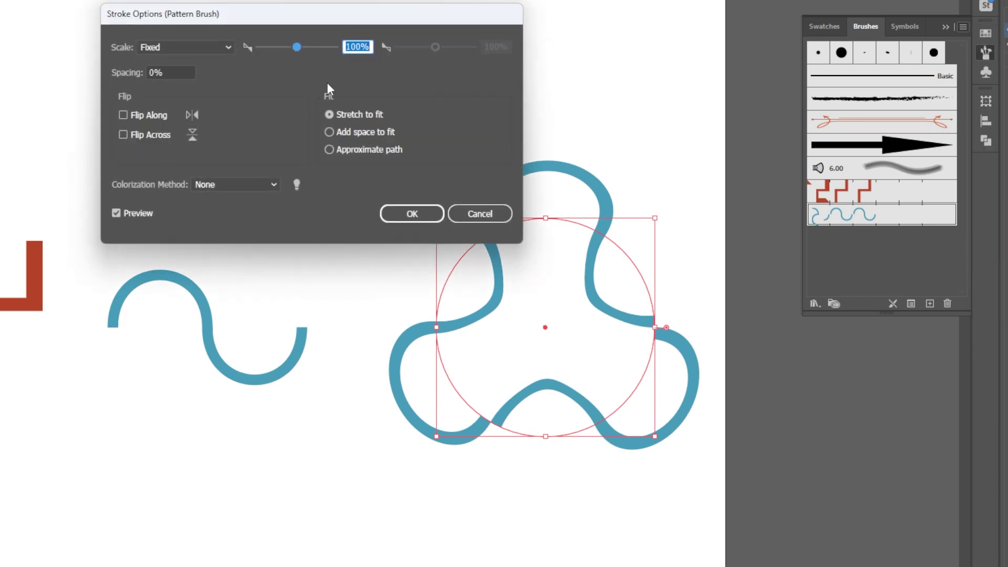
# Scale the circle's wave pattern down to 8%, then delete all the existing artwork
pyautogui.moveTo(292, 45); pyautogui.dragTo(262, 43)
pyautogui.click(414, 215)
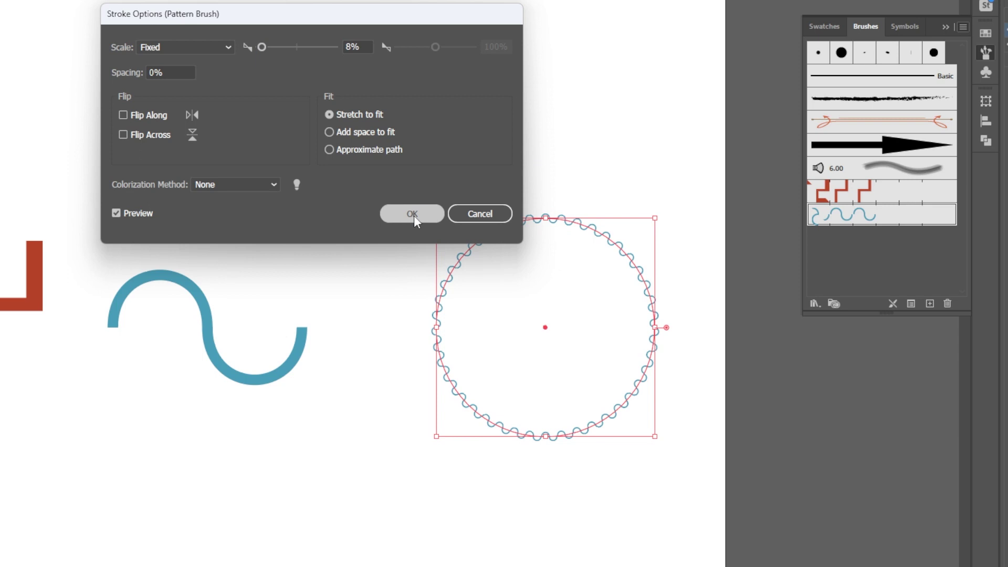
pyautogui.click(393, 491)
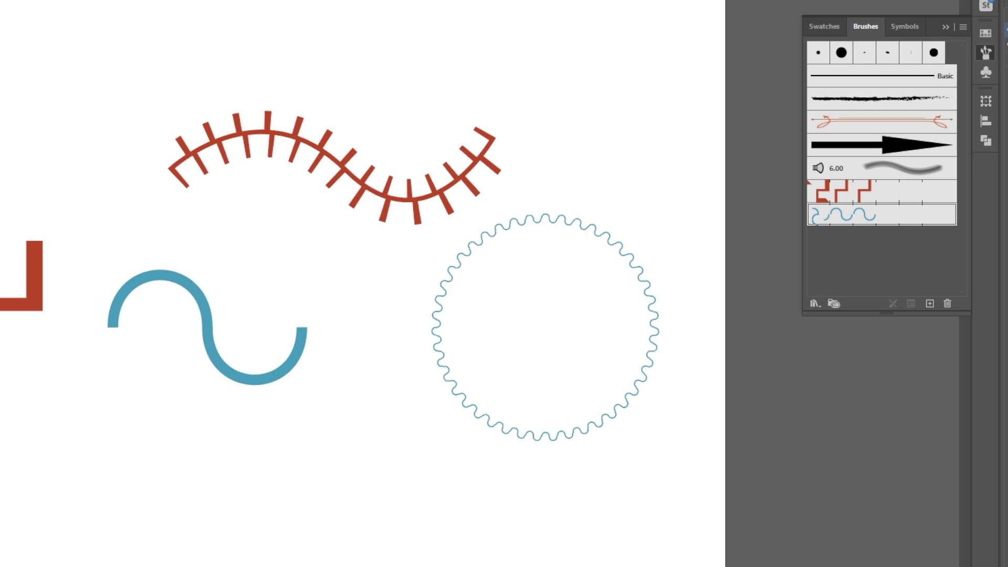
pyautogui.hotkey('ctrl', 'a')
pyautogui.press('Delete')
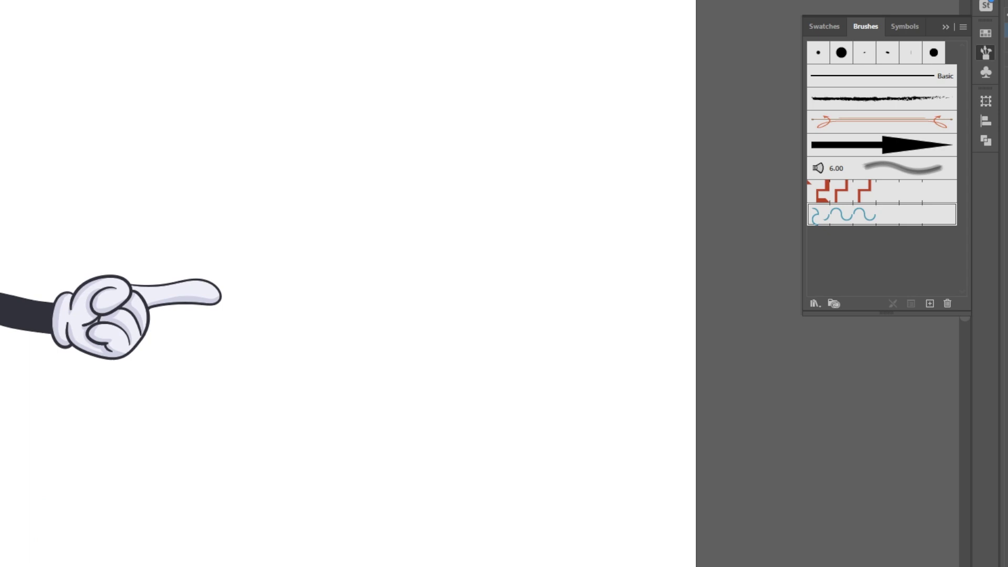
# Make the glove hand an art brush that stretches between guides, with the end guide at 76 pt
pyautogui.moveTo(138, 397); pyautogui.dragTo(188, 380)
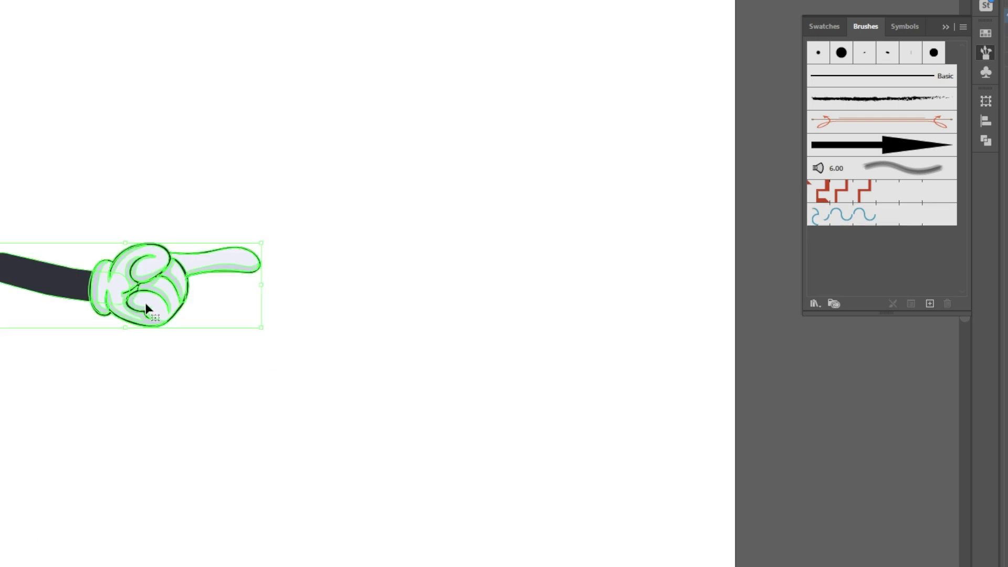
pyautogui.moveTo(147, 307); pyautogui.dragTo(866, 261)
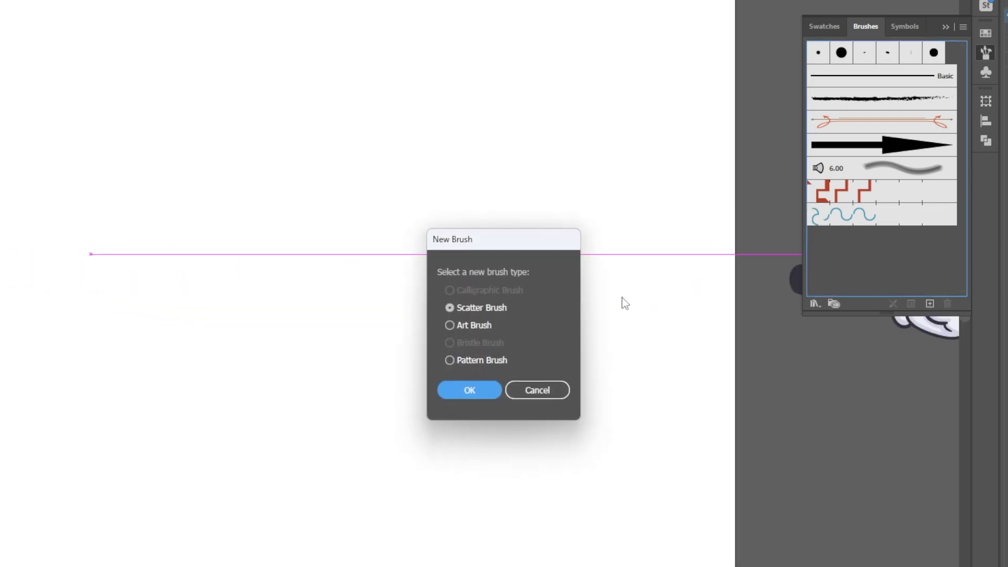
pyautogui.click(470, 326)
pyautogui.click(470, 390)
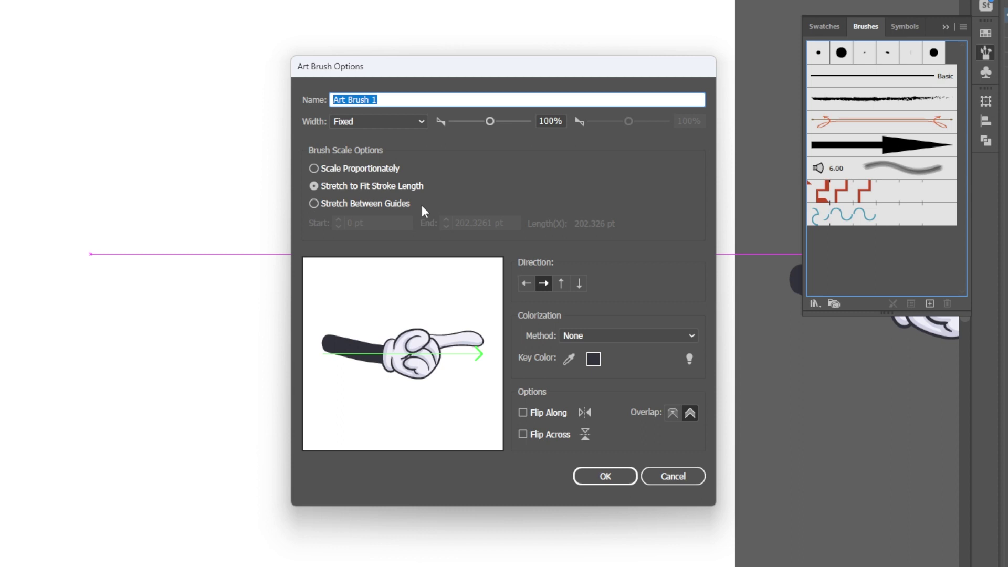
pyautogui.click(331, 205)
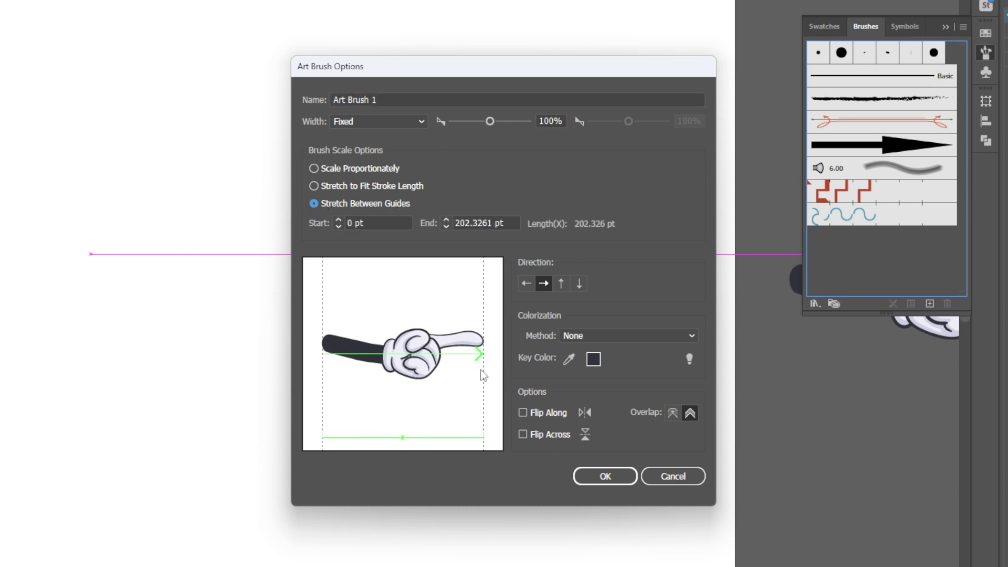
pyautogui.click(442, 223)
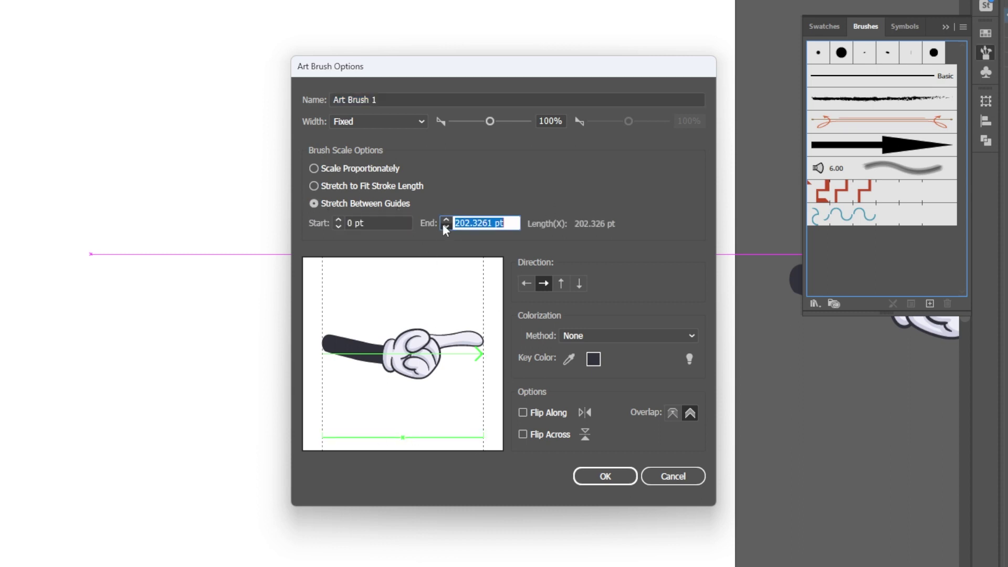
pyautogui.write('180')
pyautogui.click(442, 224)
pyautogui.click(442, 224)
pyautogui.click(442, 224)
pyautogui.click(605, 476)
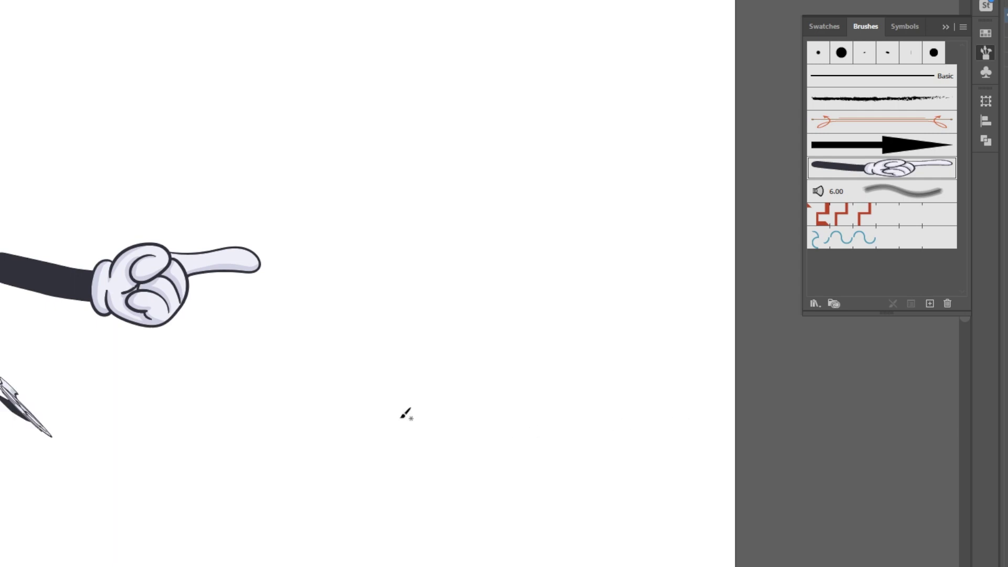
# Paint several curved stretchy arms with the hand brush, undoing an unwanted vertical one
pyautogui.moveTo(15, 407); pyautogui.dragTo(626, 420)
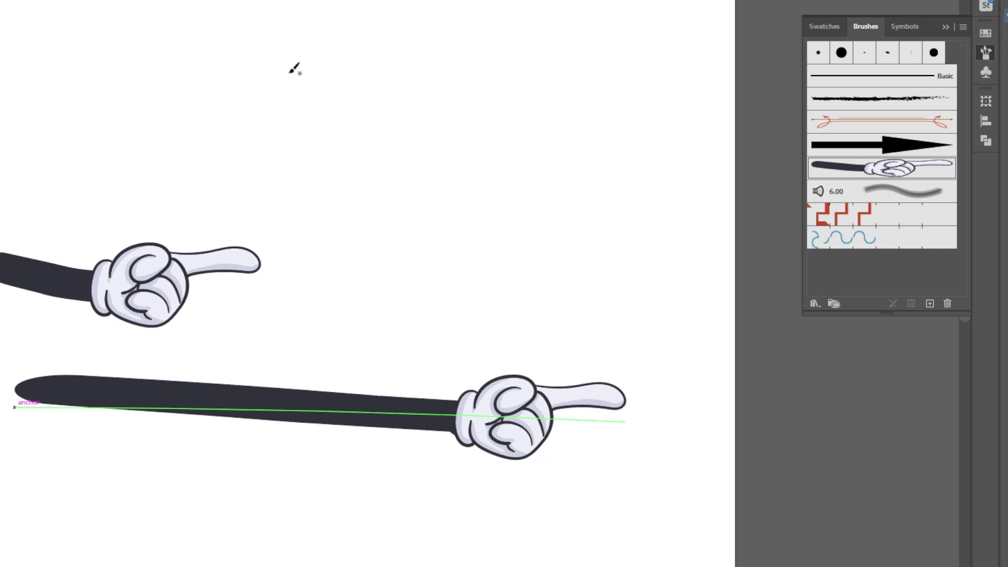
pyautogui.moveTo(181, 42); pyautogui.dragTo(221, 130)
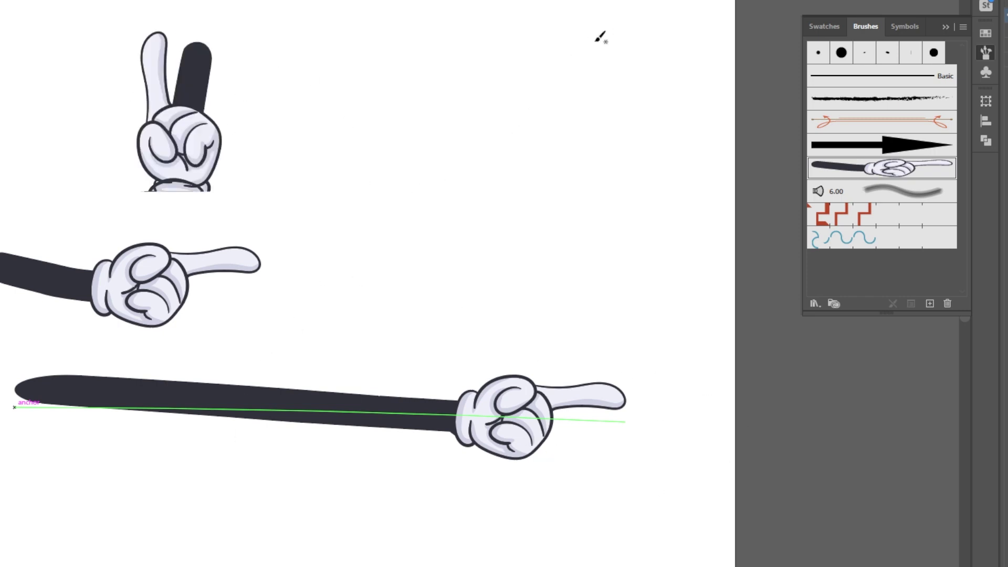
pyautogui.hotkey('ctrl', 'z')
pyautogui.moveTo(267, 64)
pyautogui.mouseDown()
pyautogui.moveTo(609, 158)
pyautogui.moveTo(668, 32)
pyautogui.mouseUp()
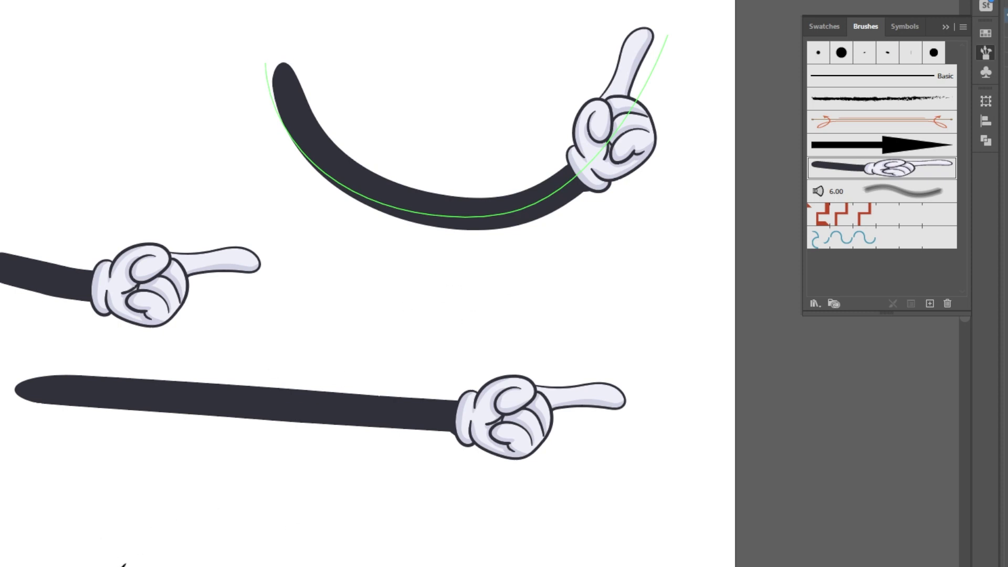
pyautogui.moveTo(430, 566); pyautogui.dragTo(84, 566)
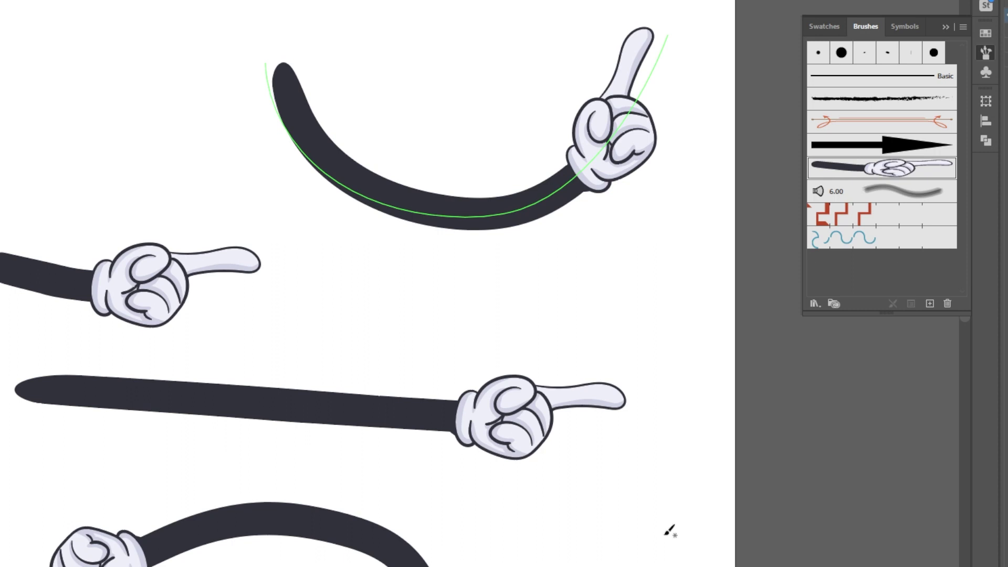
pyautogui.hotkey('ctrl', 'shift', 'a')
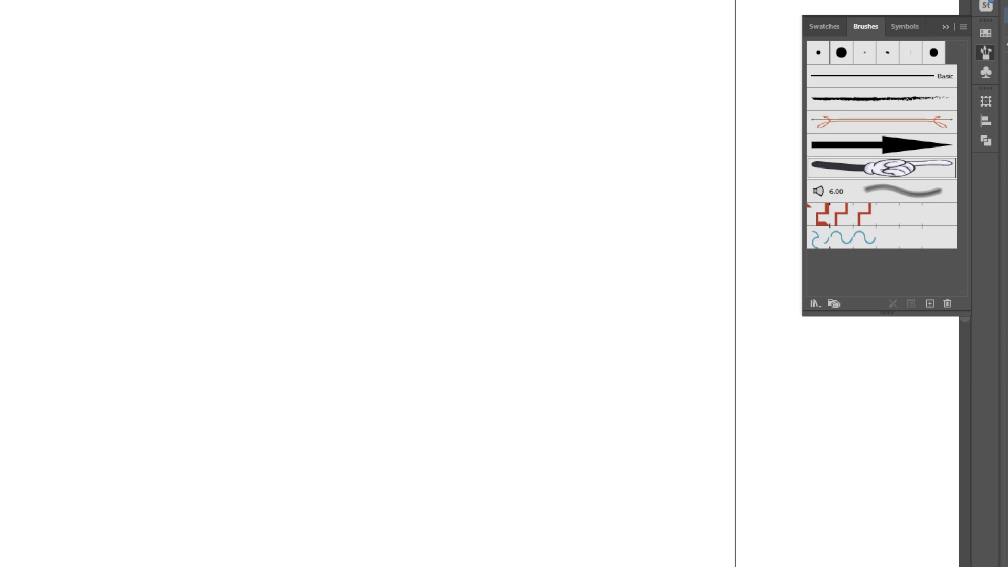
# Save the brown stem as an art brush with its direction set to run upward
pyautogui.scroll(-5, 245, 349)
pyautogui.press('v')
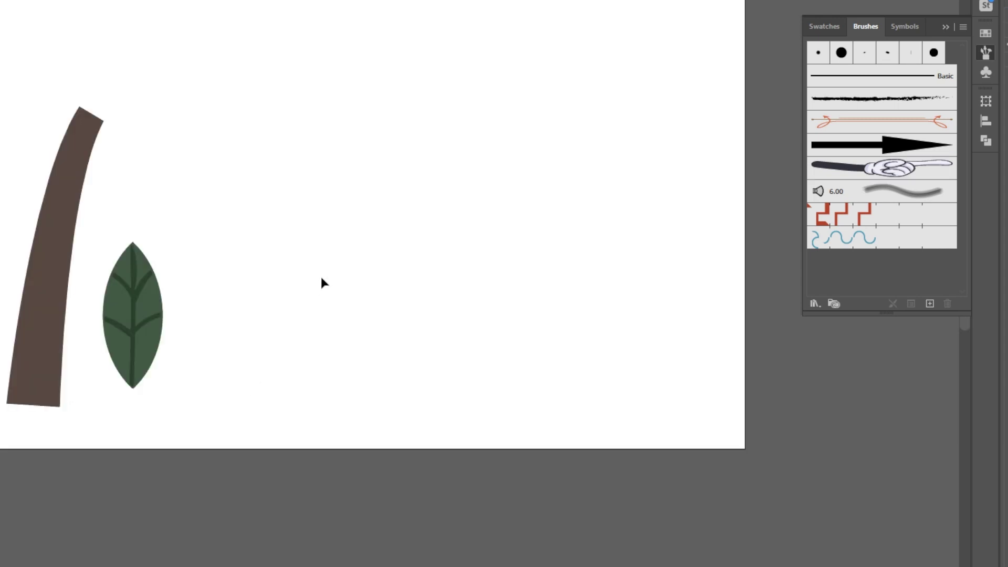
pyautogui.click(60, 242)
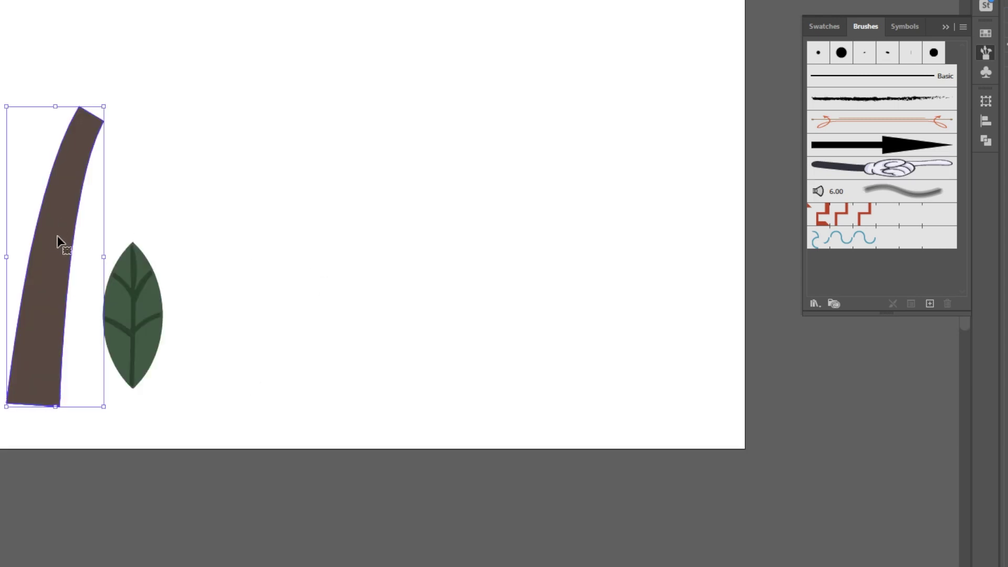
pyautogui.moveTo(57, 236); pyautogui.dragTo(839, 256)
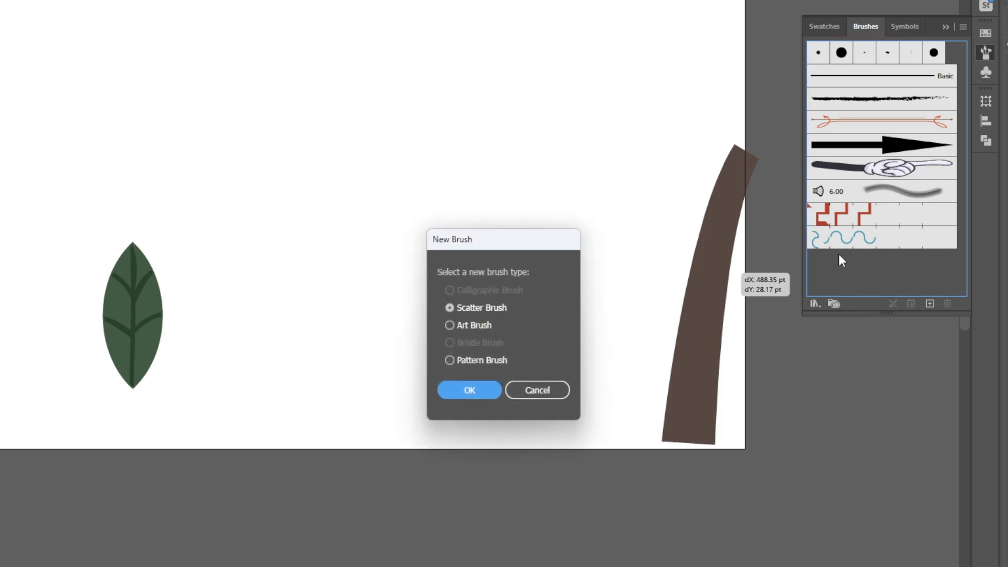
pyautogui.click(473, 326)
pyautogui.click(467, 390)
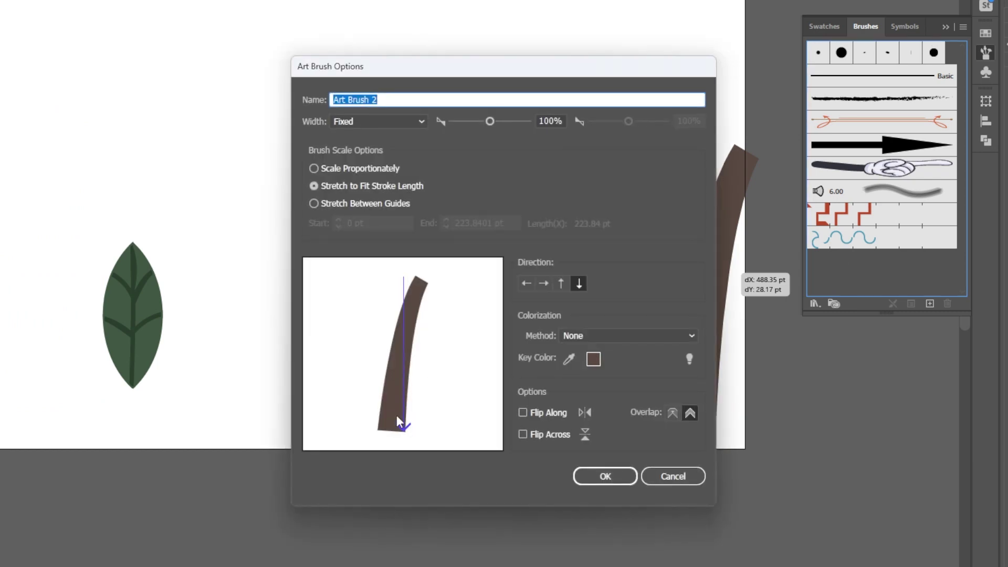
pyautogui.click(562, 284)
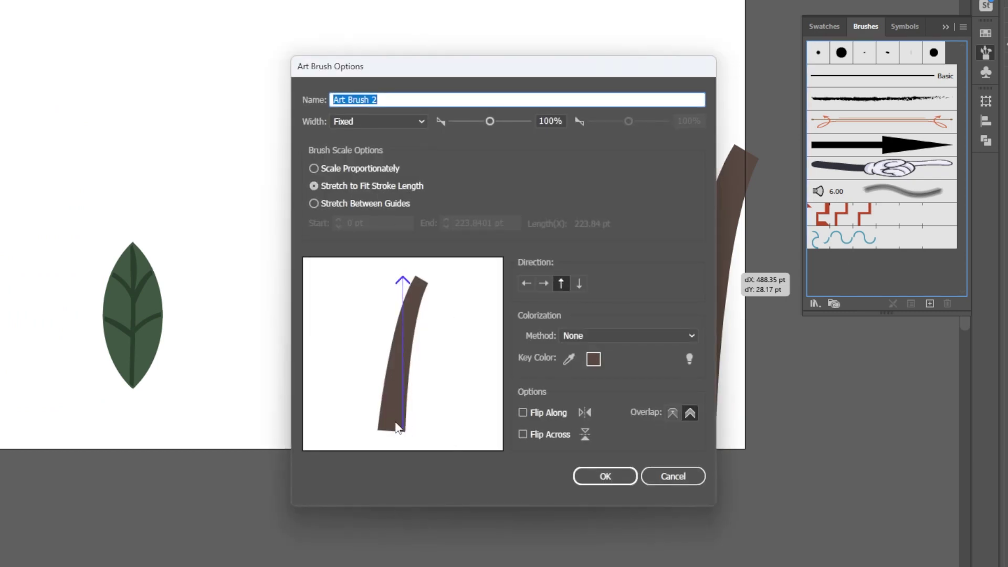
pyautogui.click(608, 480)
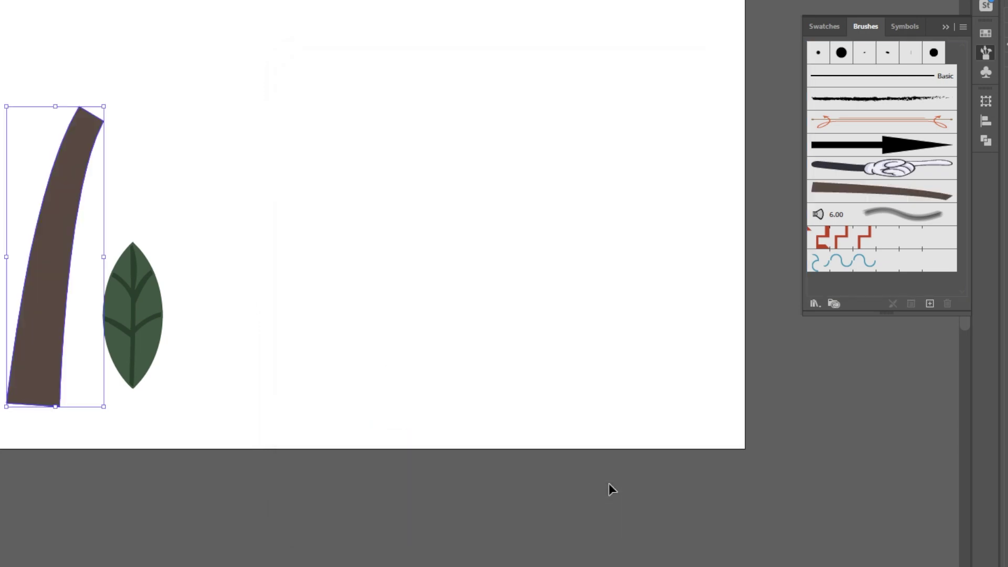
# Paint three curved tree trunks with the stem brush, redoing the wavy right one straighter
pyautogui.click(357, 281)
pyautogui.press('b')
pyautogui.moveTo(363, 386); pyautogui.dragTo(403, 207)
pyautogui.moveTo(494, 399); pyautogui.dragTo(535, 162)
pyautogui.moveTo(608, 391)
pyautogui.mouseDown()
pyautogui.moveTo(675, 288)
pyautogui.moveTo(690, 71)
pyautogui.mouseUp()
pyautogui.keyDown('ctrl'); pyautogui.click(650, 420); pyautogui.keyUp('ctrl')
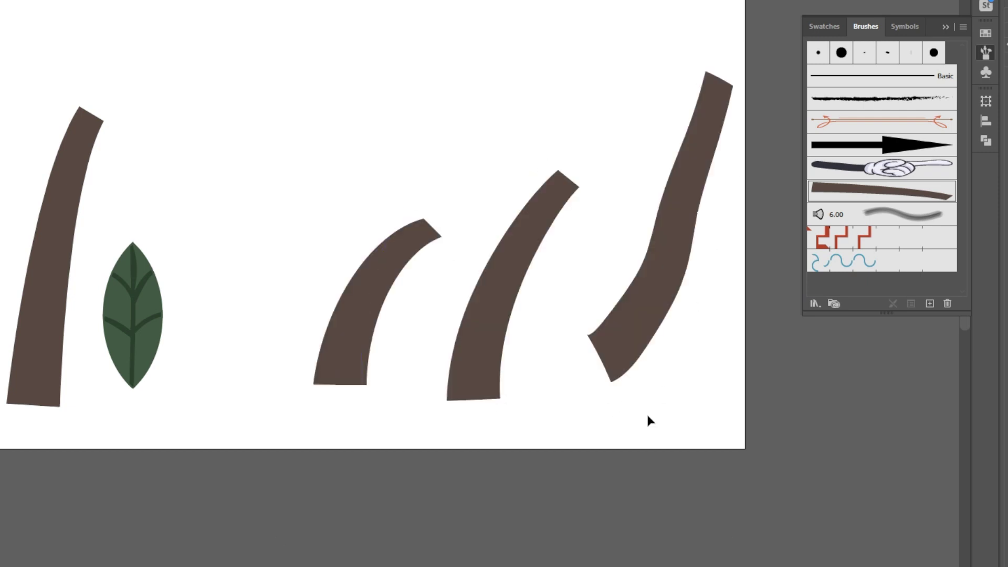
pyautogui.hotkey('ctrl', 'z')
pyautogui.moveTo(601, 403); pyautogui.dragTo(630, 131)
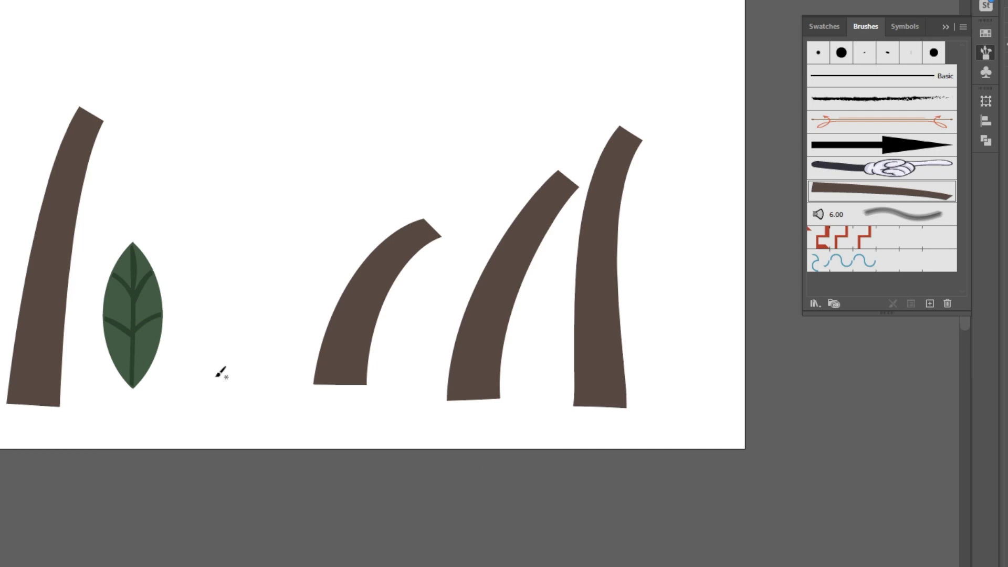
# Select the whole green leaf and save it as a new art brush
pyautogui.keyDown('ctrl'); pyautogui.click(155, 316); pyautogui.keyUp('ctrl')
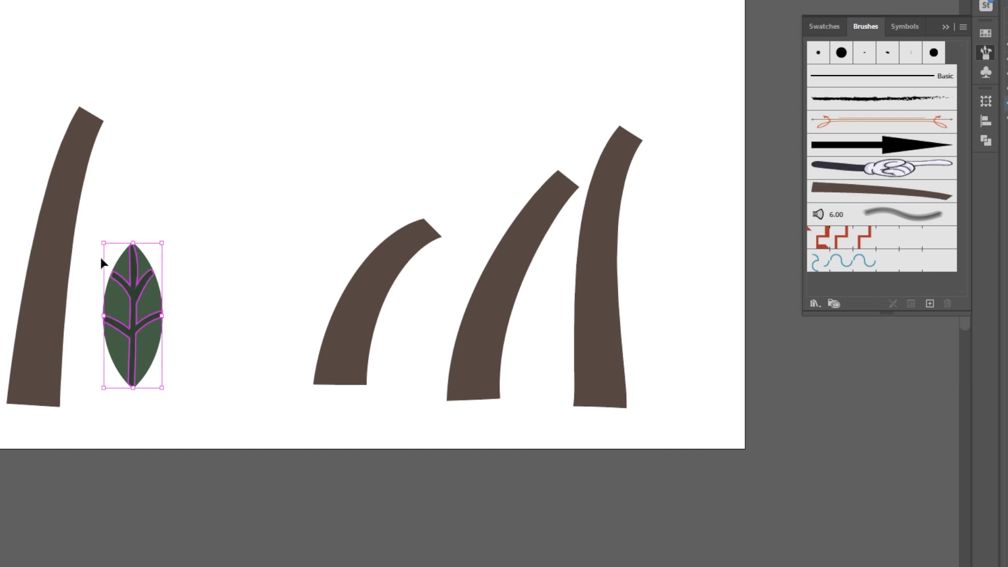
pyautogui.moveTo(150, 360); pyautogui.dragTo(151, 359)
pyautogui.moveTo(147, 261)
pyautogui.mouseDown()
pyautogui.moveTo(718, 242)
pyautogui.moveTo(853, 280)
pyautogui.mouseUp()
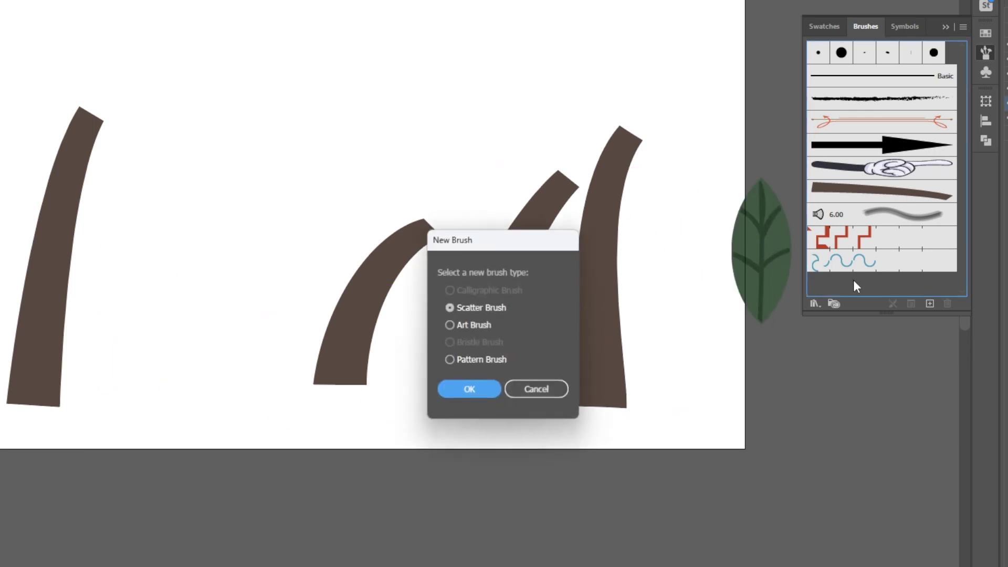
pyautogui.click(477, 325)
pyautogui.click(479, 389)
pyautogui.click(591, 466)
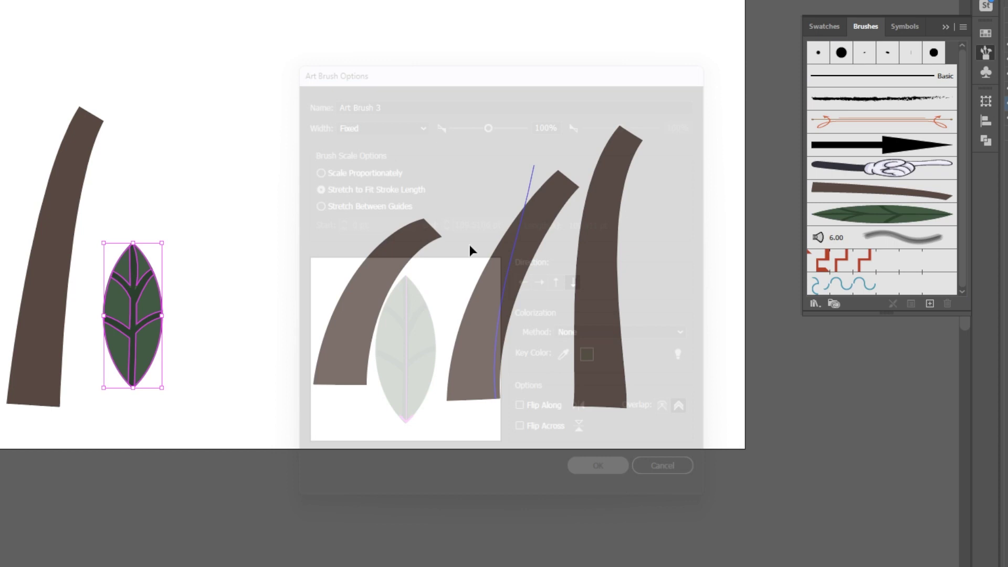
# Paint leaves at the curved trunk's tip with the leaf brush, redoing a misplaced one
pyautogui.press('b')
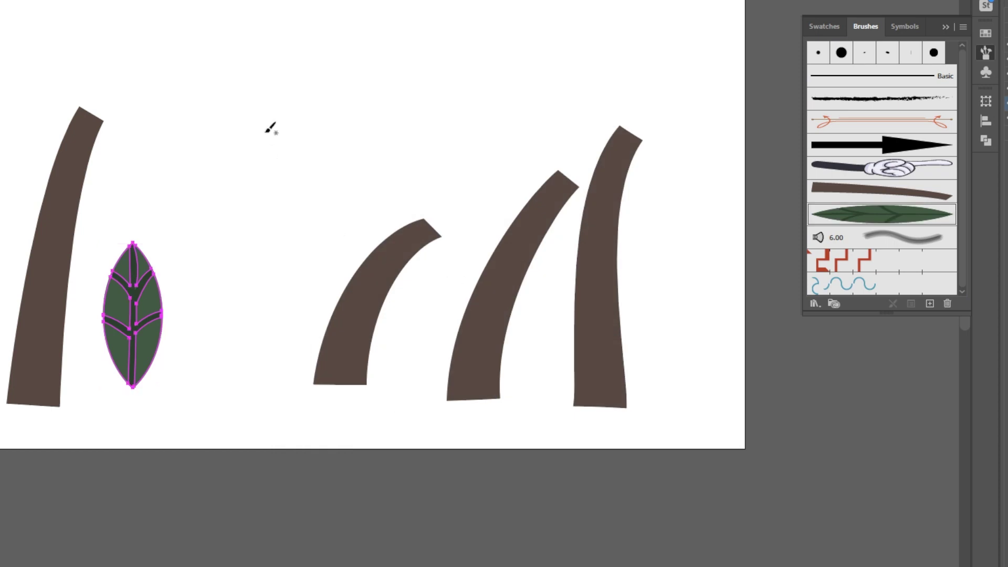
pyautogui.hotkey('ctrl', 'shift', 'a')
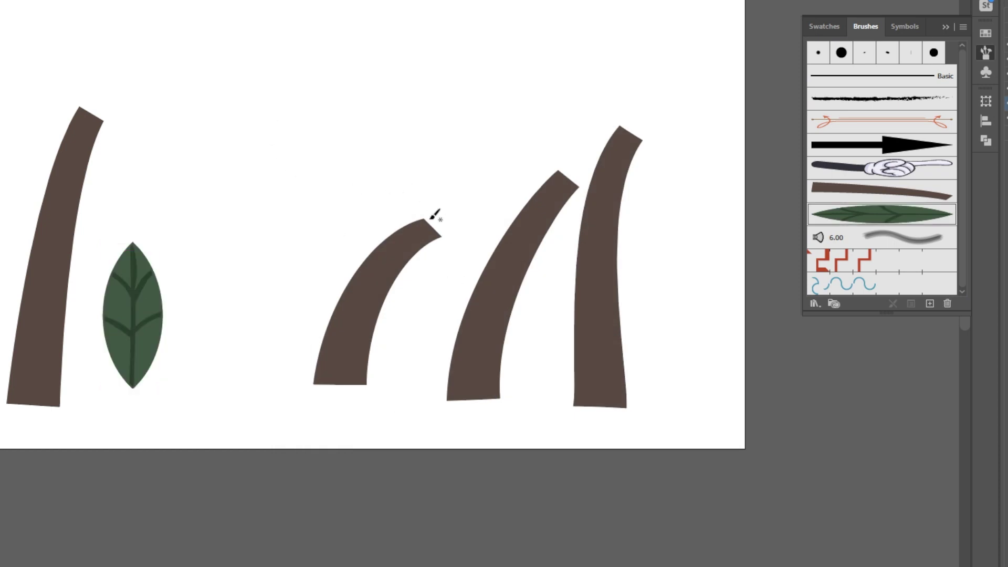
pyautogui.moveTo(432, 218)
pyautogui.mouseDown()
pyautogui.moveTo(393, 192)
pyautogui.moveTo(301, 189)
pyautogui.mouseUp()
pyautogui.hotkey('ctrl', 'z')
pyautogui.moveTo(427, 225)
pyautogui.mouseDown()
pyautogui.moveTo(271, 197)
pyautogui.moveTo(435, 338)
pyautogui.mouseUp()
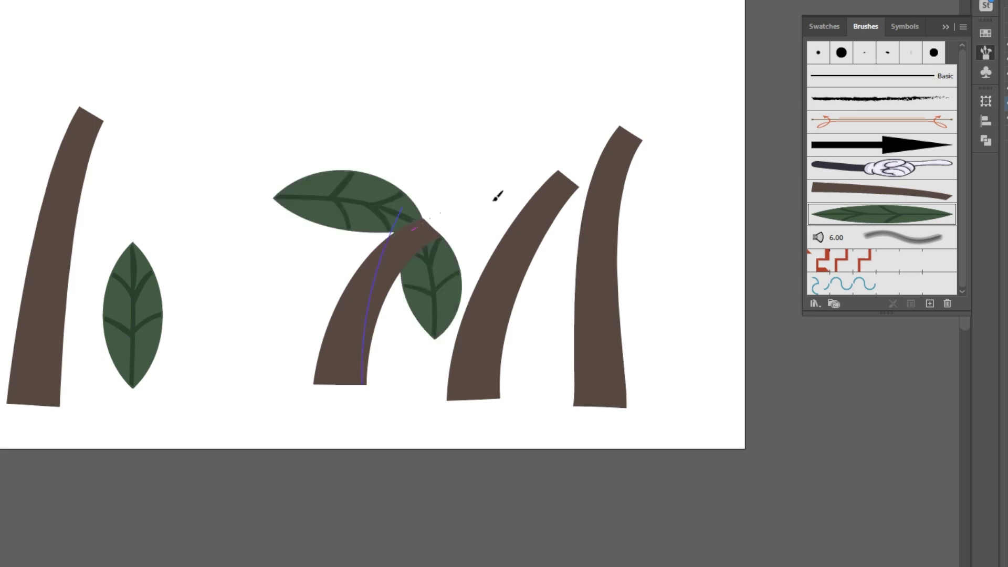
pyautogui.moveTo(494, 200); pyautogui.dragTo(518, 203)
# Paint a cluster of leaves on the tall trunk's tip and one on the middle trunk
pyautogui.moveTo(637, 135); pyautogui.dragTo(500, 91)
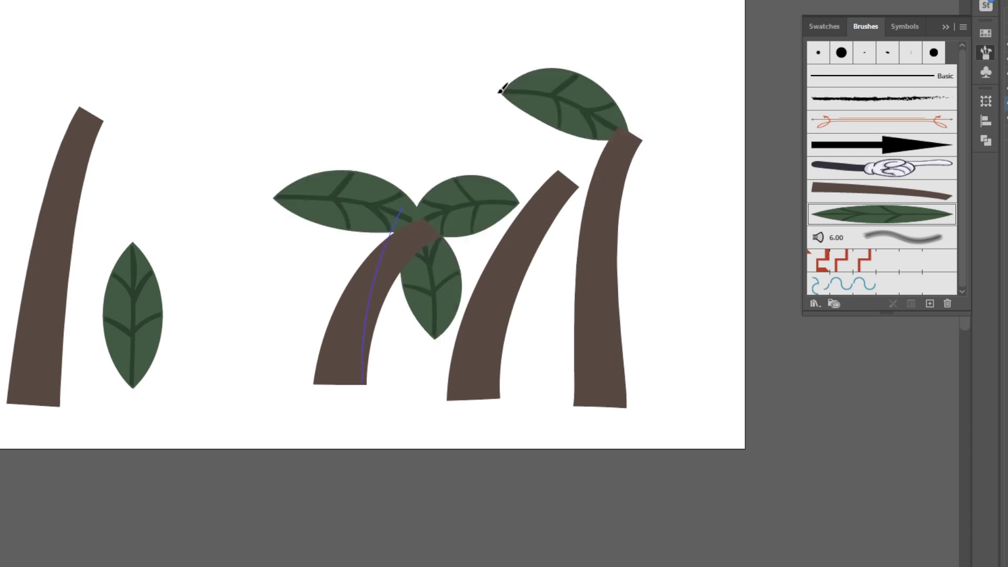
pyautogui.moveTo(630, 128)
pyautogui.mouseDown()
pyautogui.moveTo(653, 127)
pyautogui.moveTo(772, 141)
pyautogui.mouseUp()
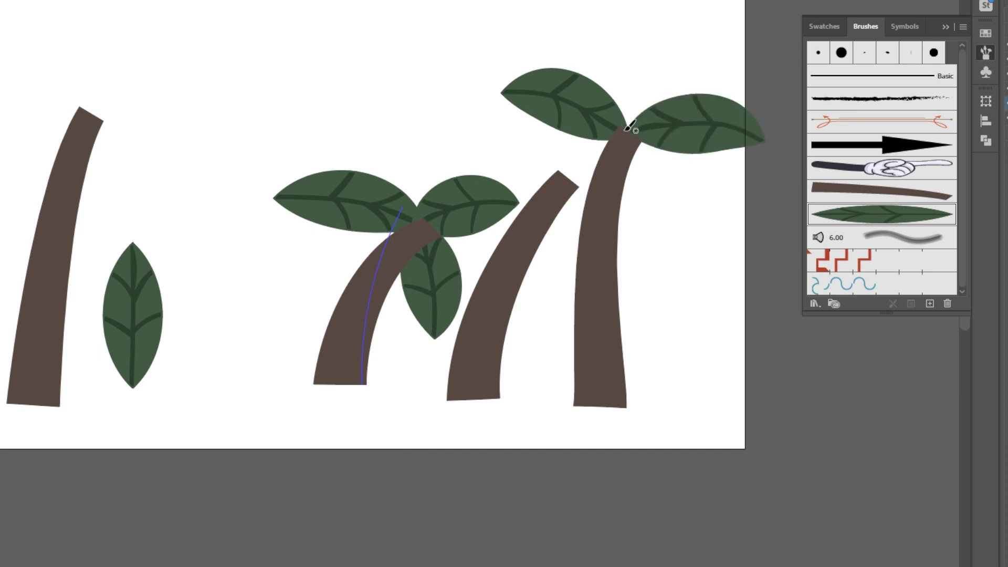
pyautogui.moveTo(627, 128)
pyautogui.mouseDown()
pyautogui.moveTo(582, 231)
pyautogui.moveTo(641, 80)
pyautogui.moveTo(662, 61)
pyautogui.mouseUp()
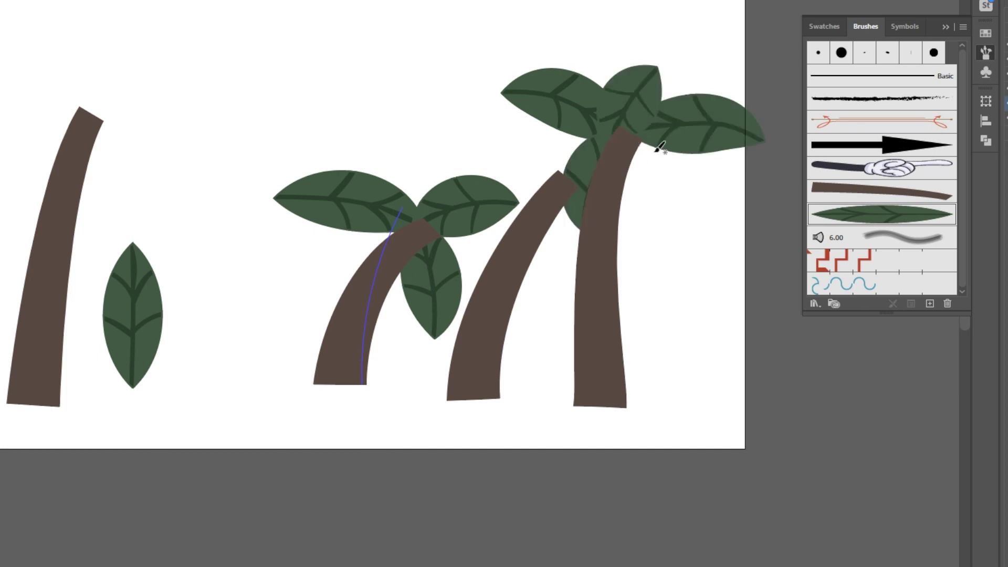
pyautogui.moveTo(625, 140); pyautogui.dragTo(584, 231)
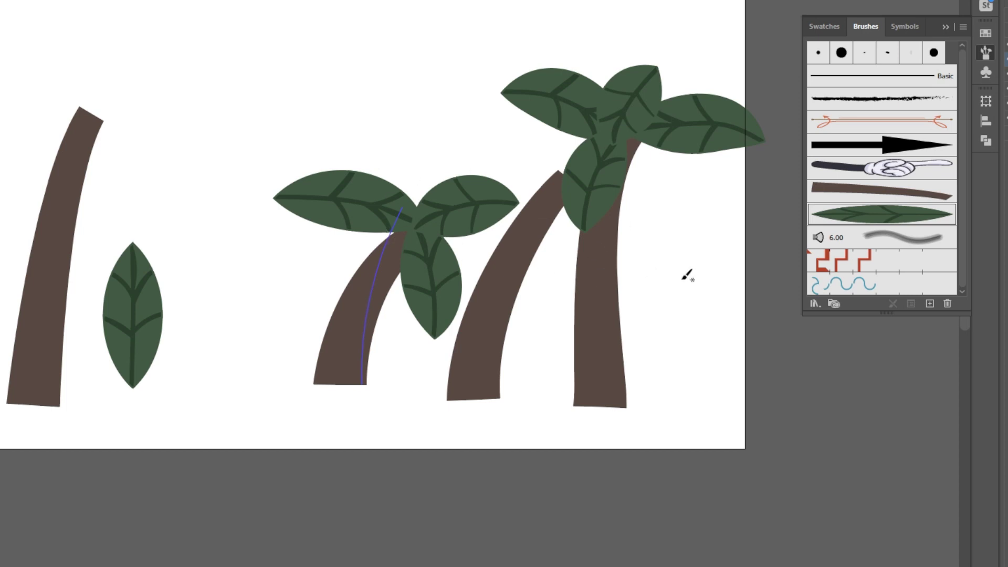
pyautogui.moveTo(559, 174)
pyautogui.mouseDown()
pyautogui.moveTo(498, 135)
pyautogui.moveTo(480, 138)
pyautogui.moveTo(588, 221)
pyautogui.moveTo(583, 264)
pyautogui.moveTo(510, 254)
pyautogui.mouseUp()
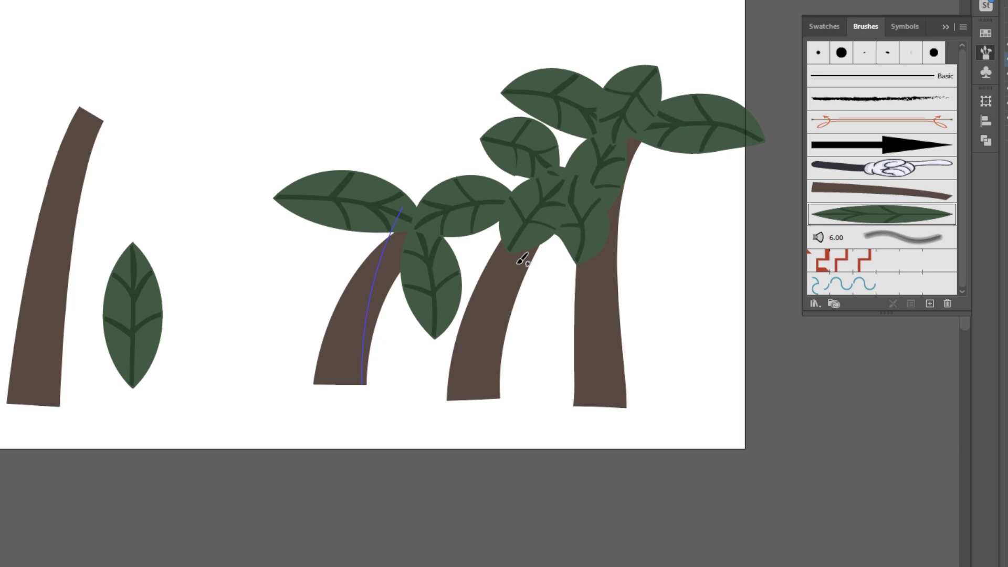